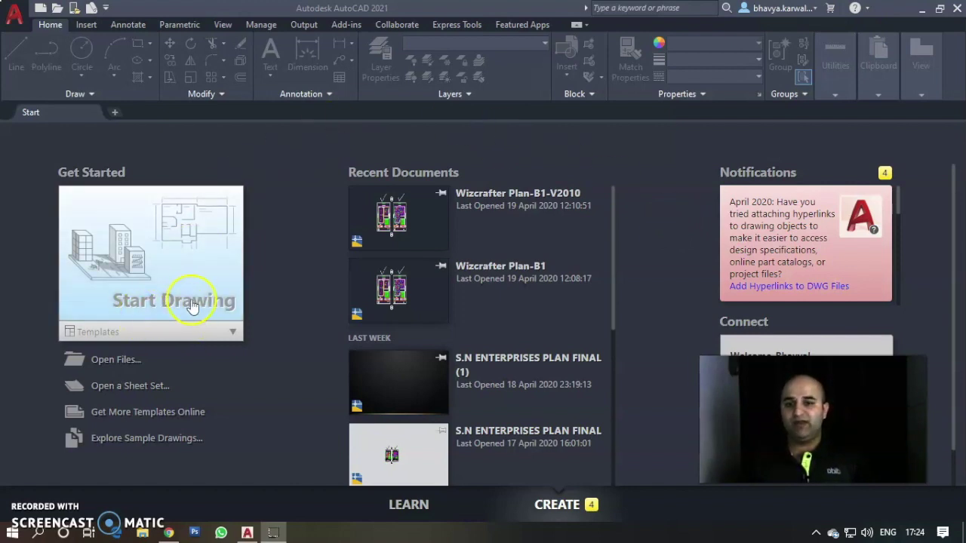
- Examine the available drawing templates, comparing the acad.dwt and acadiso.dwt descriptions
{"action": "left_click", "coordinate": [234, 334]}
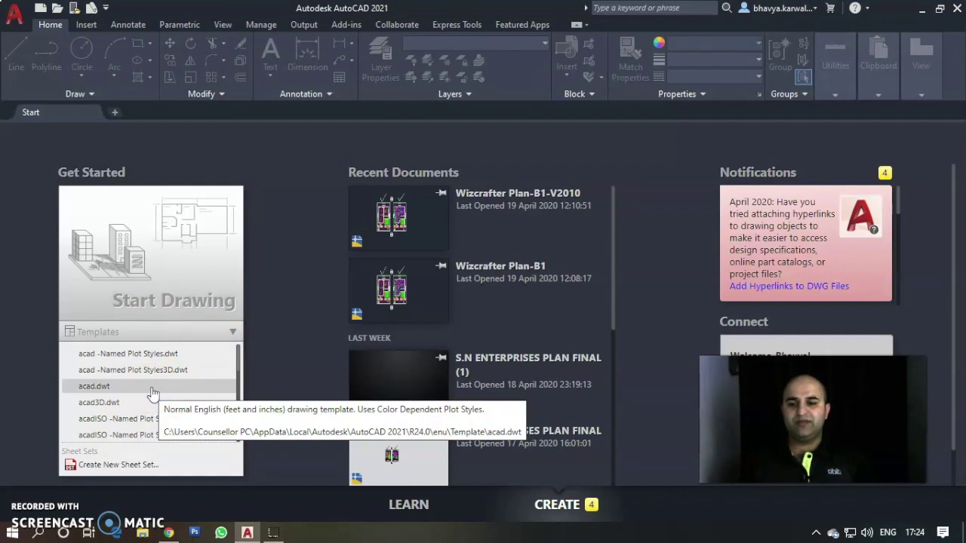
{"action": "scroll", "coordinate": [151, 392], "scroll_direction": "down", "scroll_amount": 2}
{"action": "left_click", "coordinate": [138, 383]}
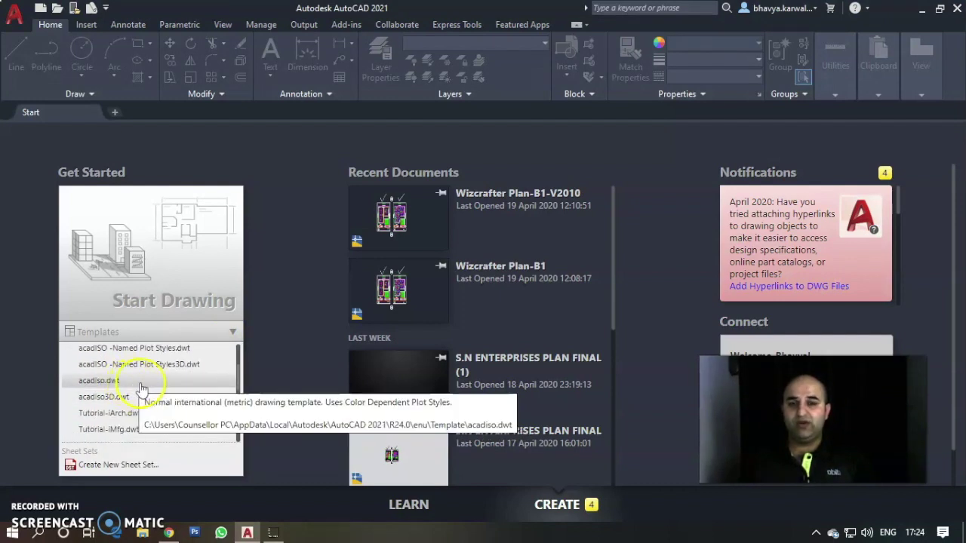
{"action": "scroll", "coordinate": [142, 389], "scroll_direction": "up", "scroll_amount": 2}
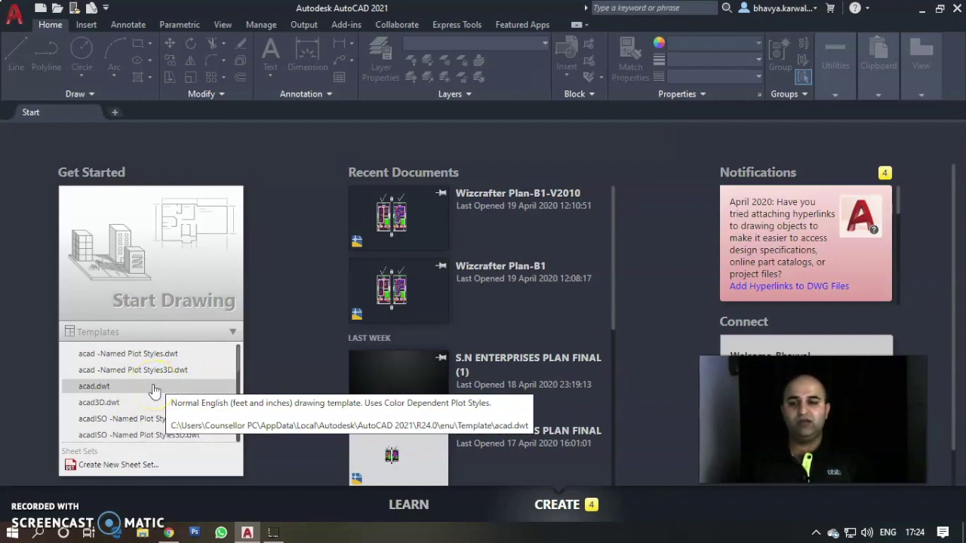
{"action": "scroll", "coordinate": [153, 389], "scroll_direction": "down", "scroll_amount": 2}
{"action": "left_click", "coordinate": [153, 385]}
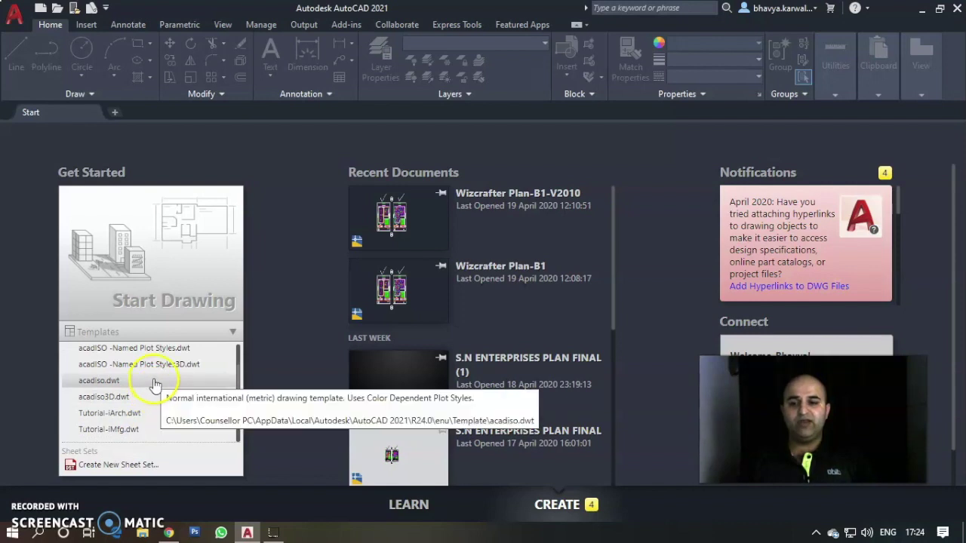
{"action": "left_click", "coordinate": [304, 258]}
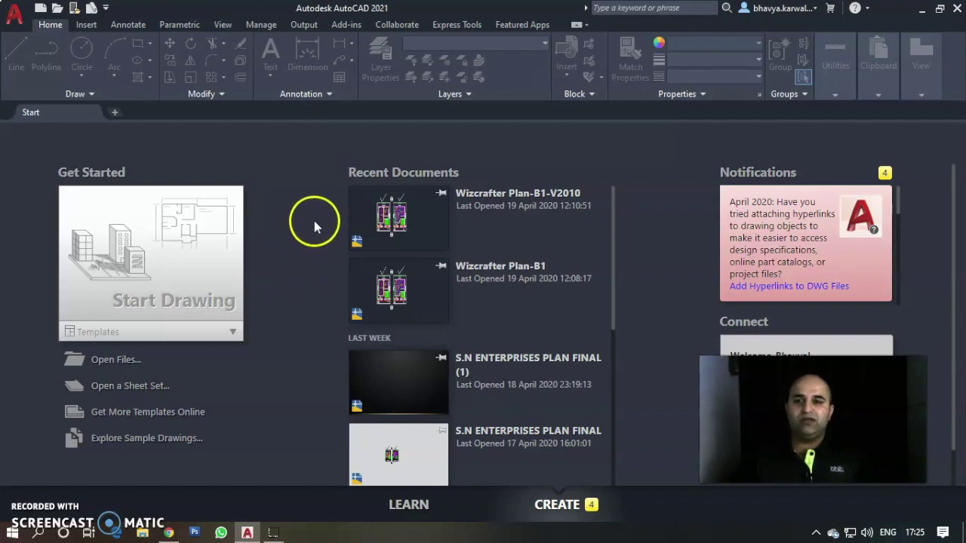
- Start a new drawing and display the menu bar
{"action": "left_click", "coordinate": [182, 255]}
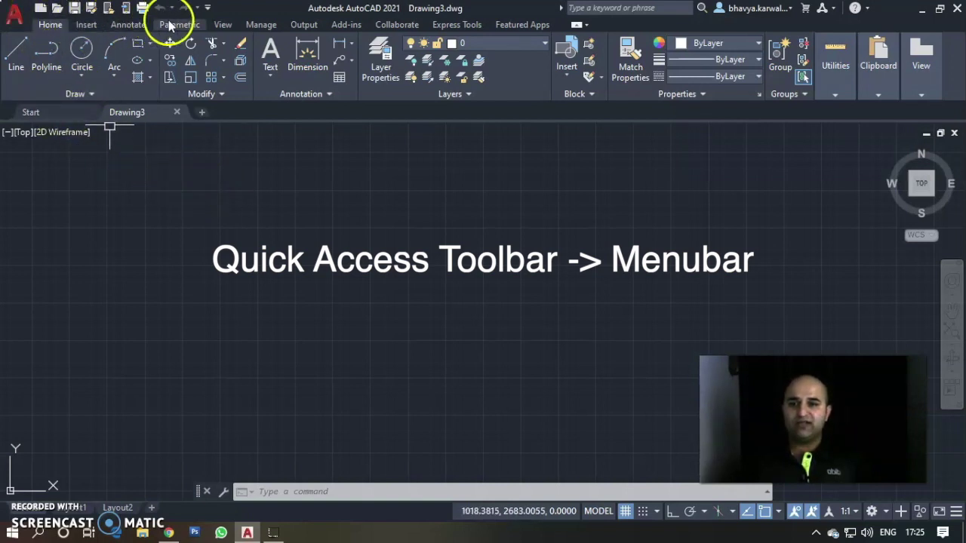
{"action": "left_click", "coordinate": [208, 7]}
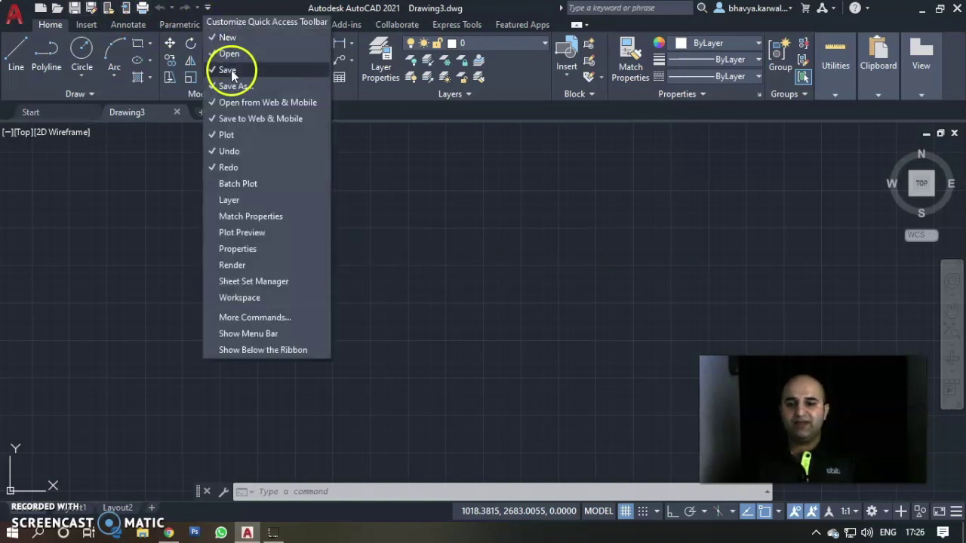
{"action": "left_click", "coordinate": [259, 337]}
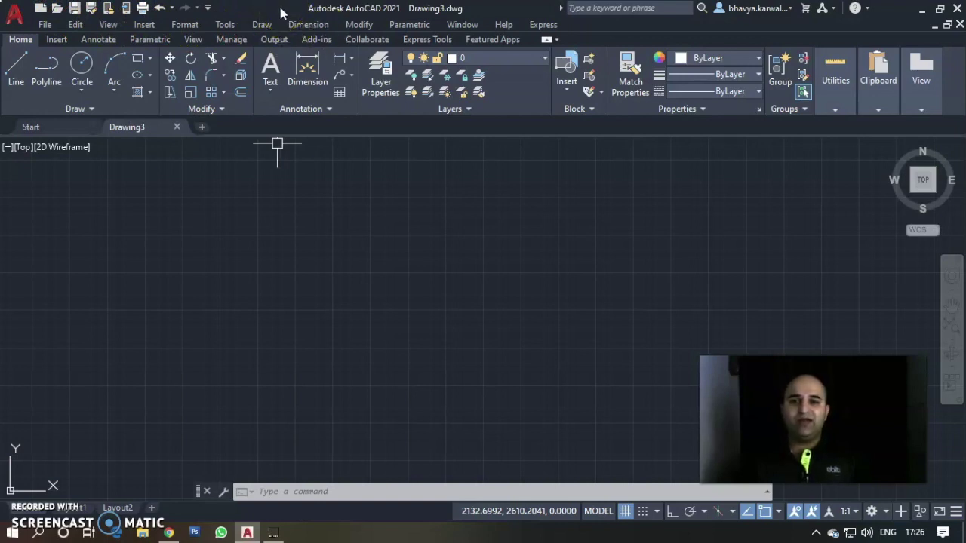
- Hide the menu bar and show it again through the Quick Access Toolbar customization options
{"action": "left_click", "coordinate": [207, 7]}
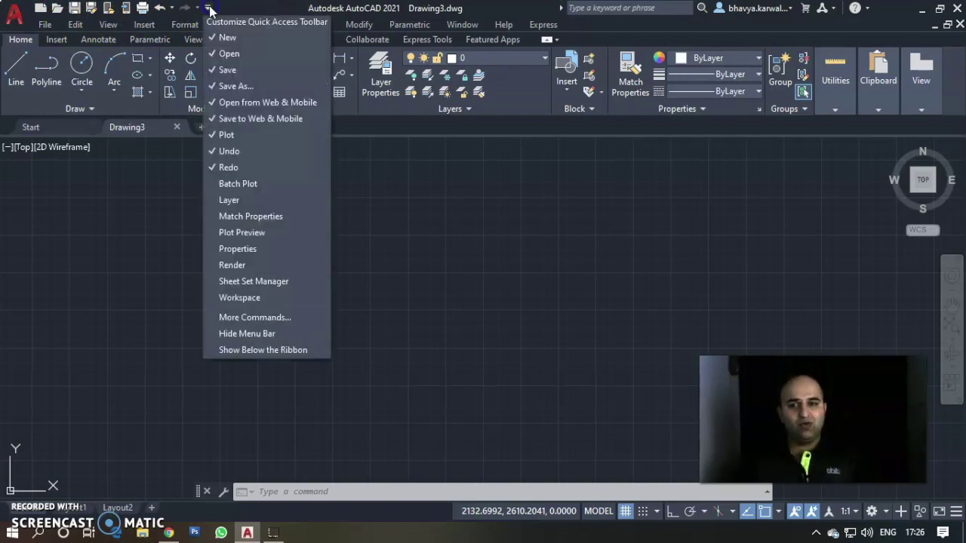
{"action": "left_click", "coordinate": [267, 333]}
{"action": "left_click", "coordinate": [208, 8]}
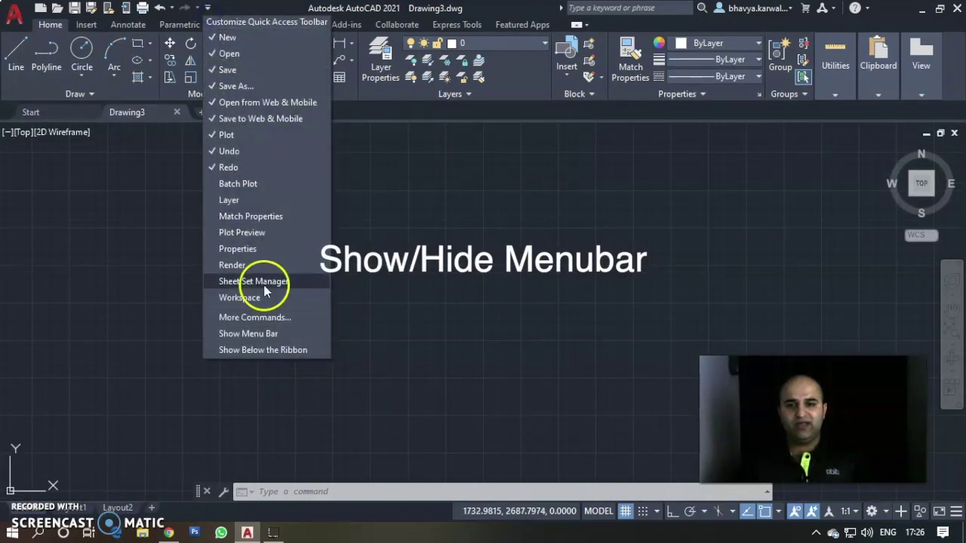
{"action": "left_click", "coordinate": [267, 333]}
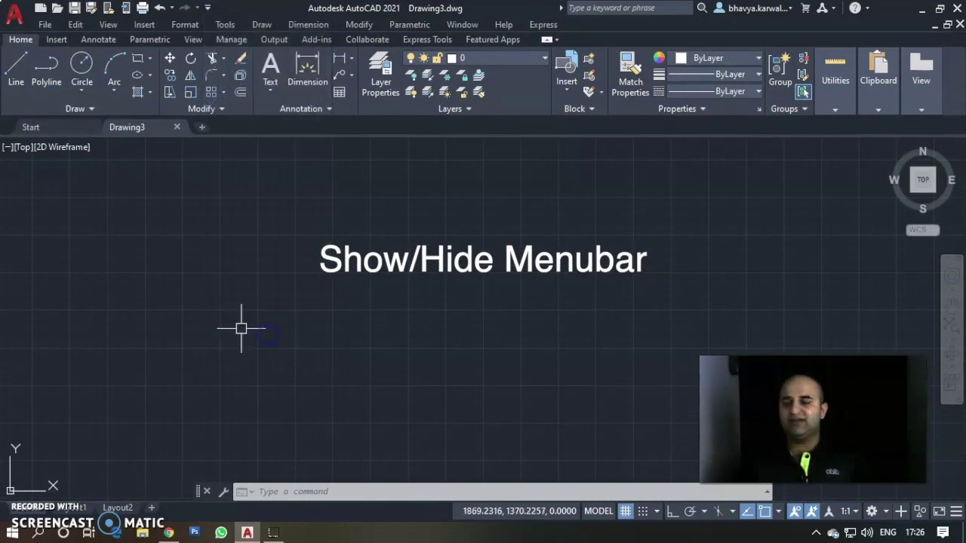
- Hide the menu bar by setting the MENUBAR system variable to 0
{"action": "left_click", "coordinate": [357, 492]}
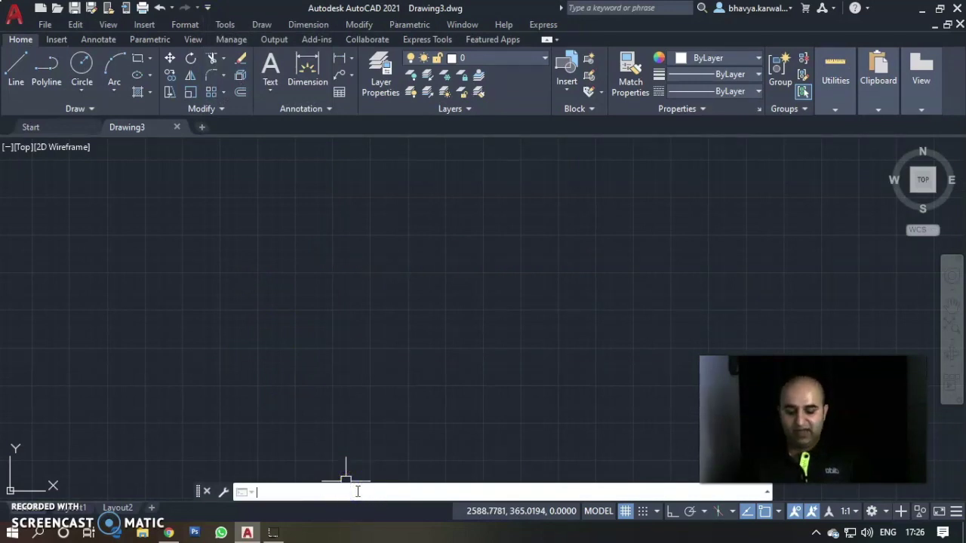
{"action": "type", "text": "menubar"}
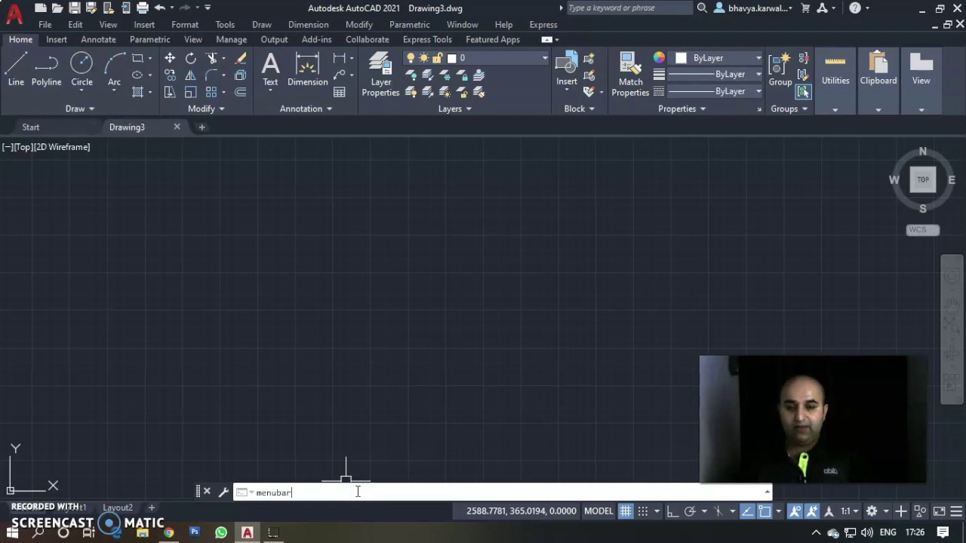
{"action": "key", "text": "Return"}
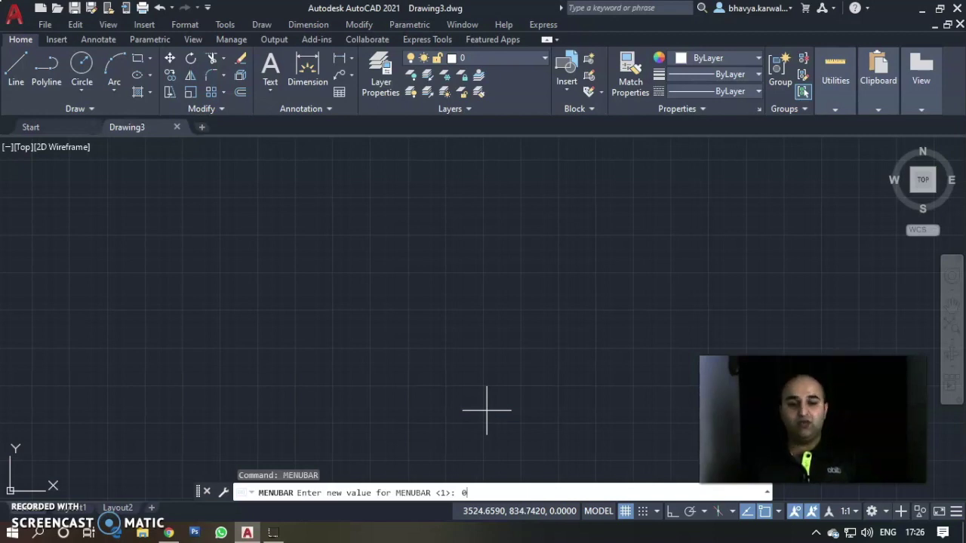
{"action": "key", "text": "Return"}
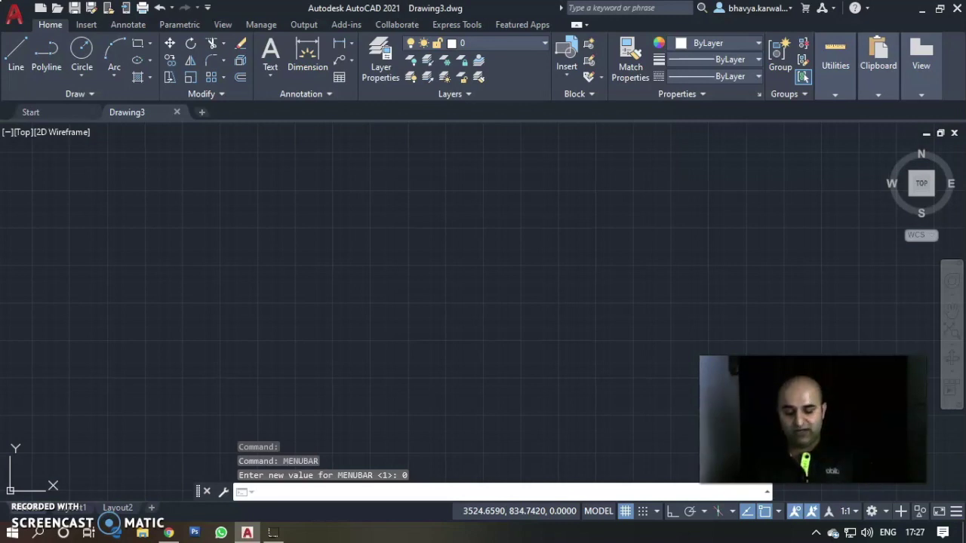
- Show the menu bar by setting the MENUBAR system variable to 1
{"action": "type", "text": "menuvar"}
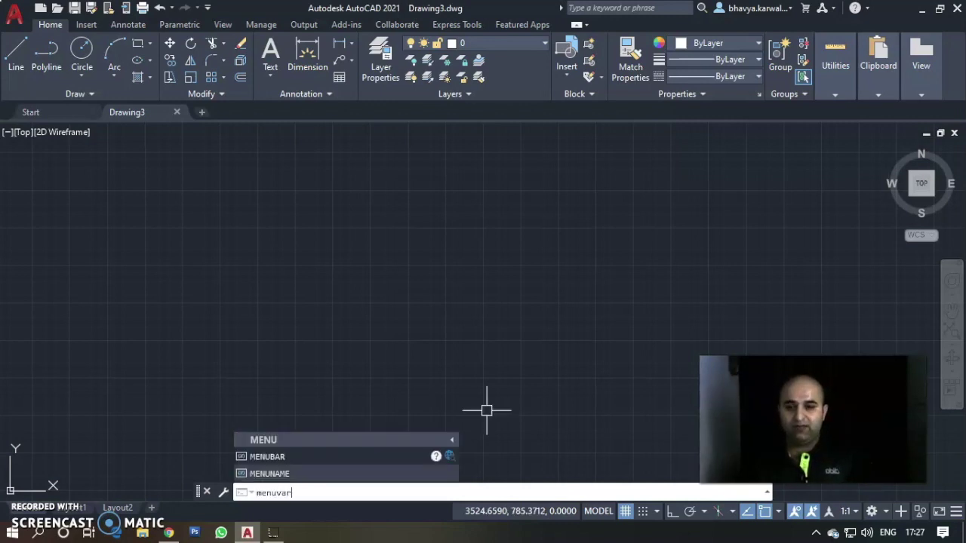
{"action": "key", "text": "Return"}
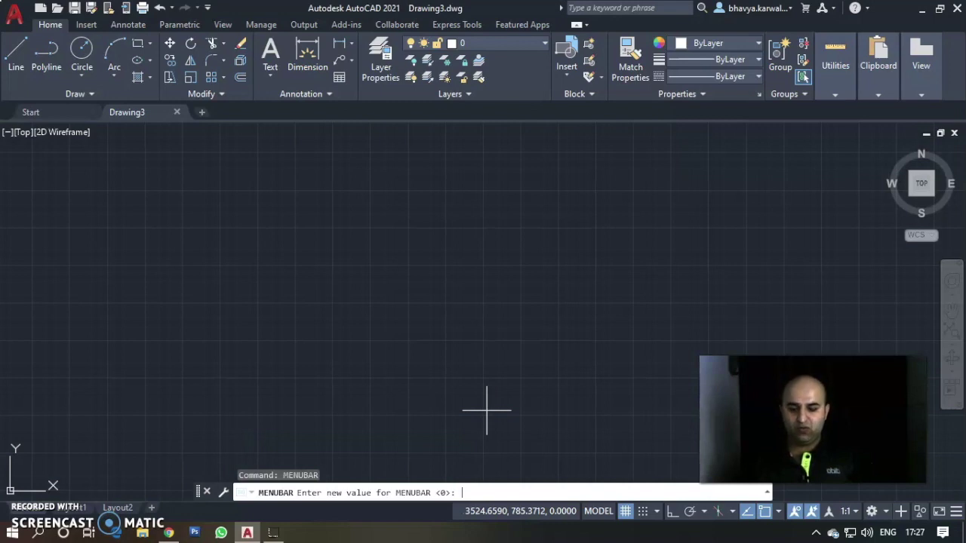
{"action": "type", "text": "1"}
{"action": "key", "text": "Return"}
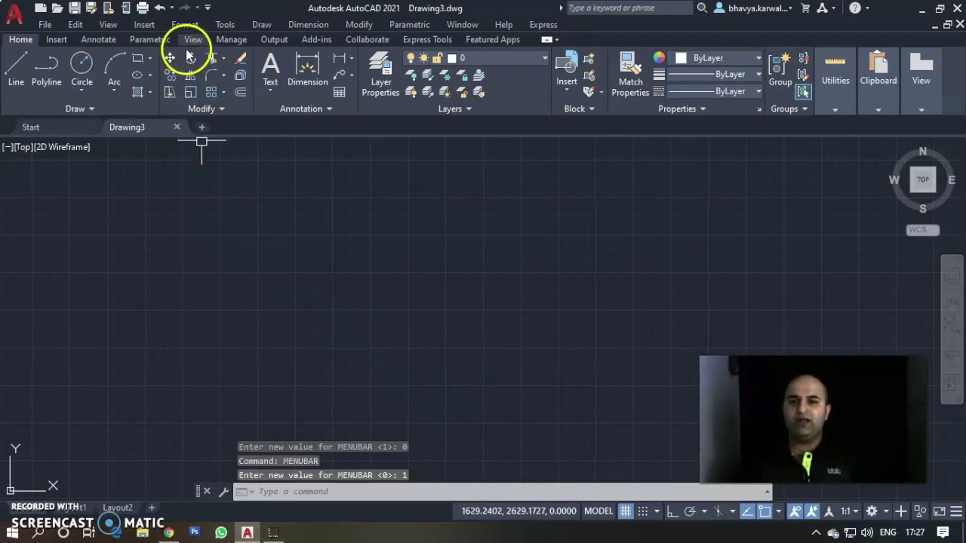
- Open the Drawing Units settings with the UN command alias
{"action": "left_click", "coordinate": [188, 26]}
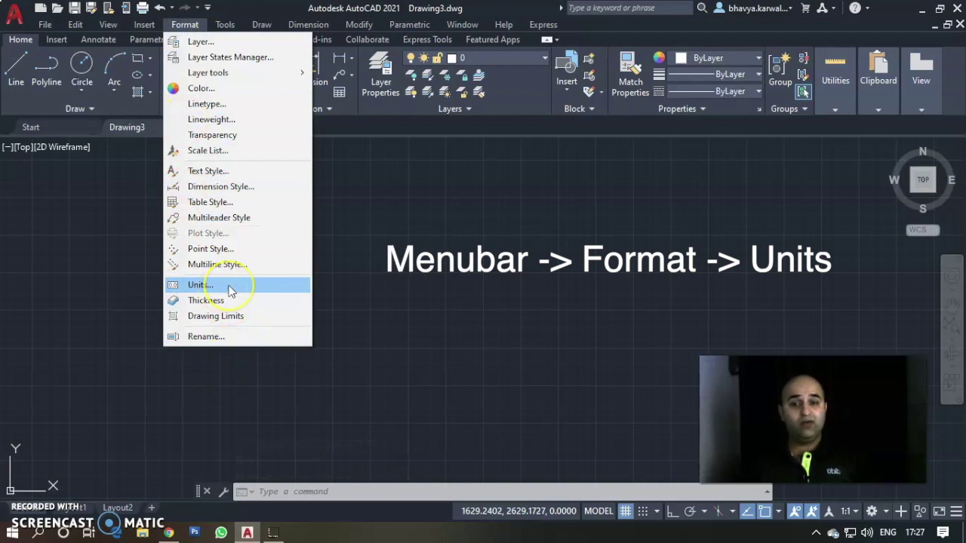
{"action": "left_click", "coordinate": [453, 255]}
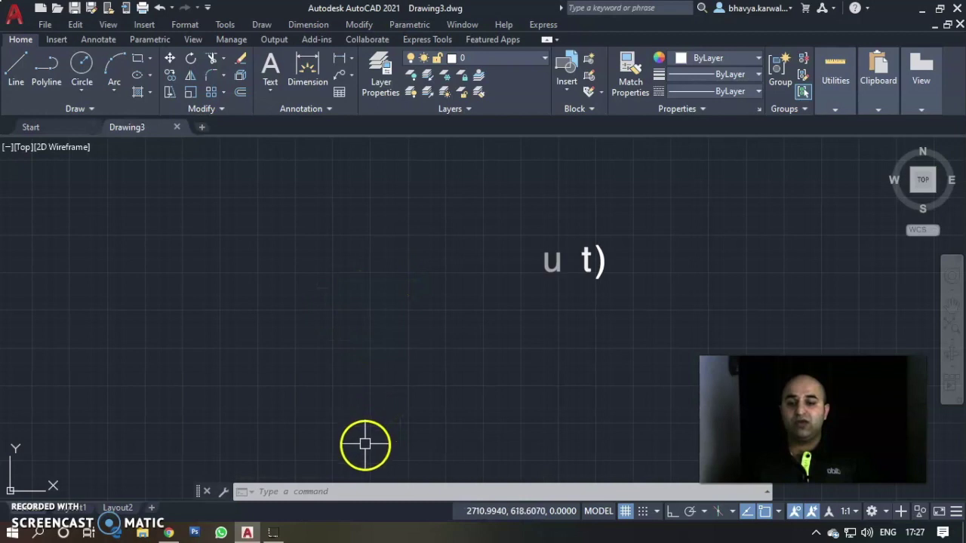
{"action": "left_click", "coordinate": [362, 491]}
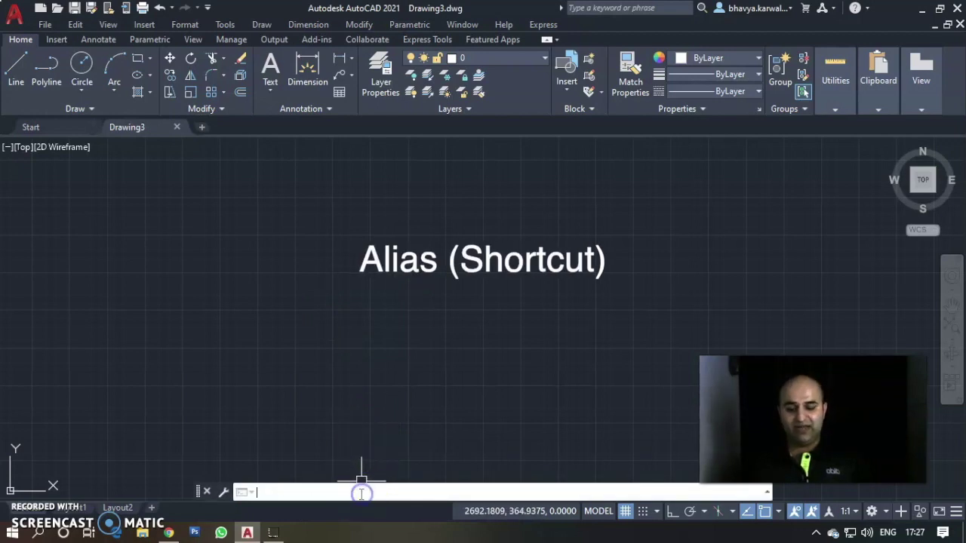
{"action": "type", "text": "UN"}
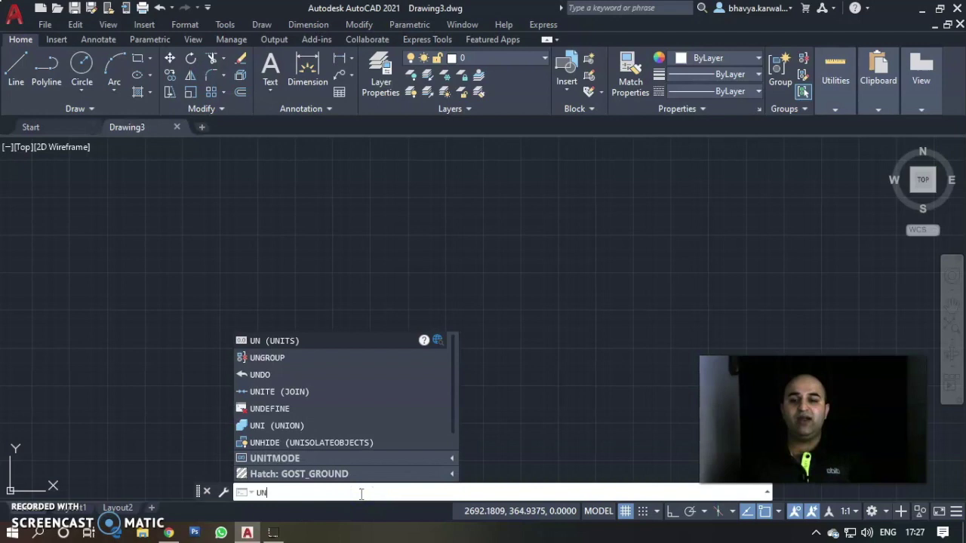
{"action": "key", "text": "Return"}
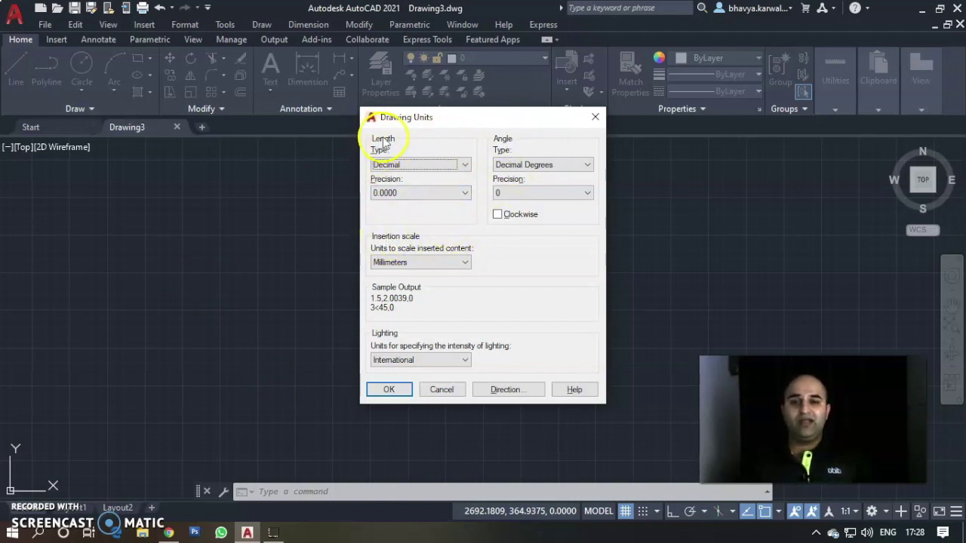
- Configure the drawing's length units as Decimal with 0.0000 precision and Millimeters as the insertion scale
{"action": "left_click", "coordinate": [433, 168]}
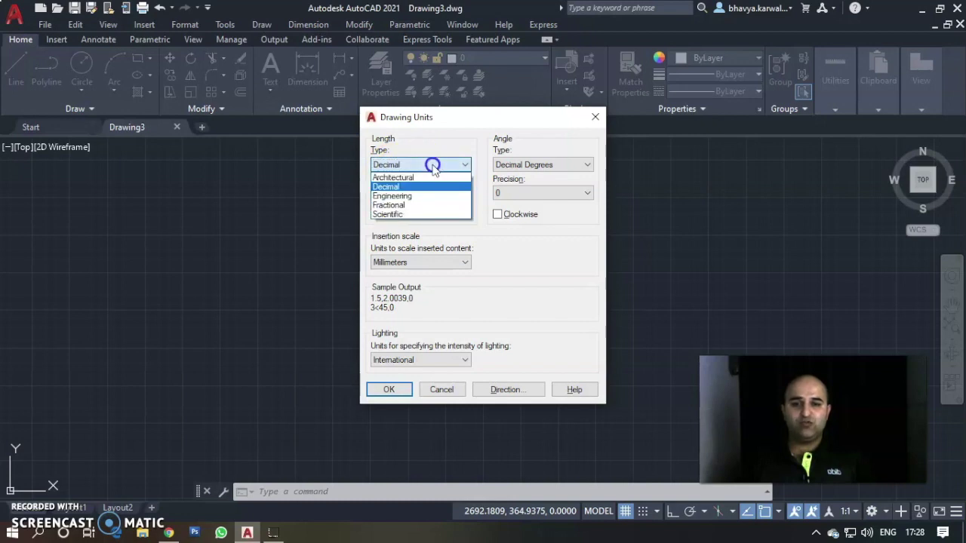
{"action": "left_click", "coordinate": [427, 209]}
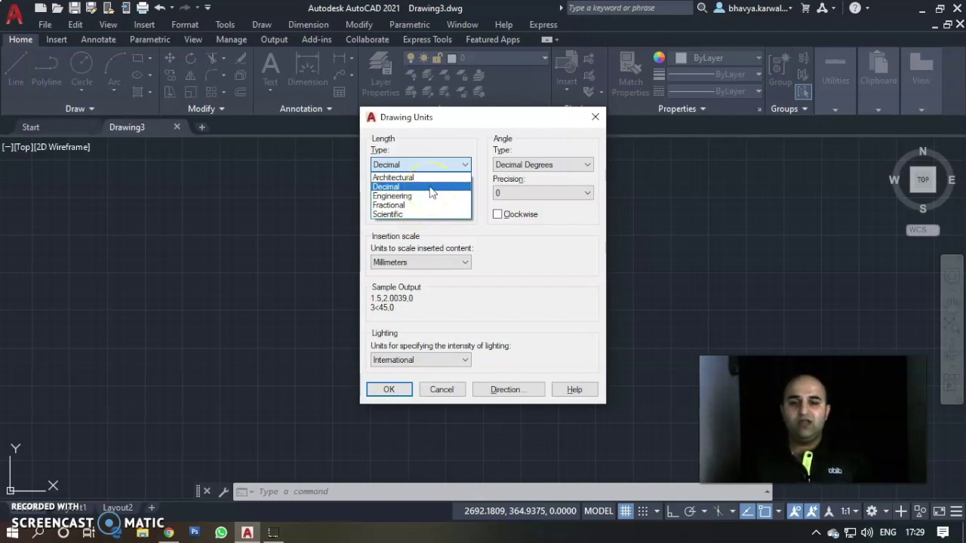
{"action": "left_click", "coordinate": [430, 186]}
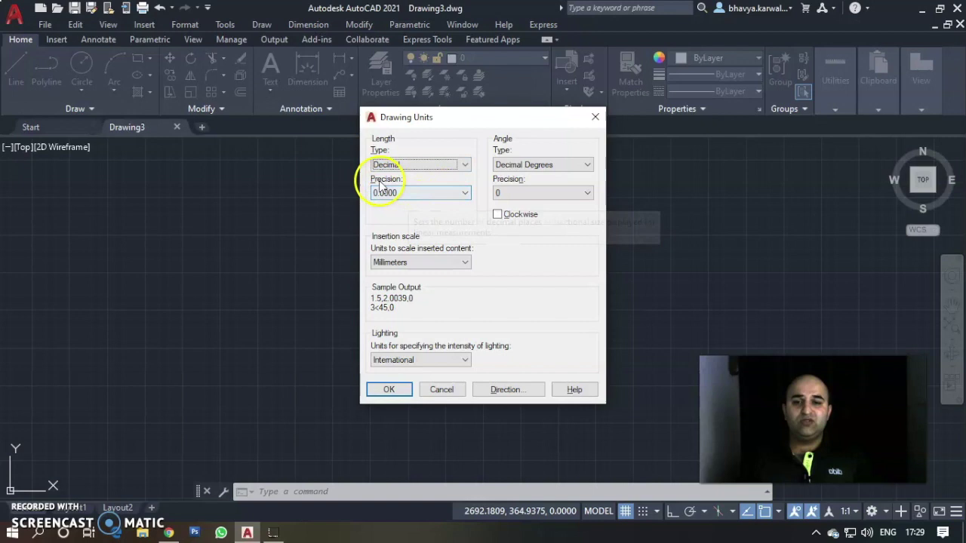
{"action": "left_click", "coordinate": [445, 194]}
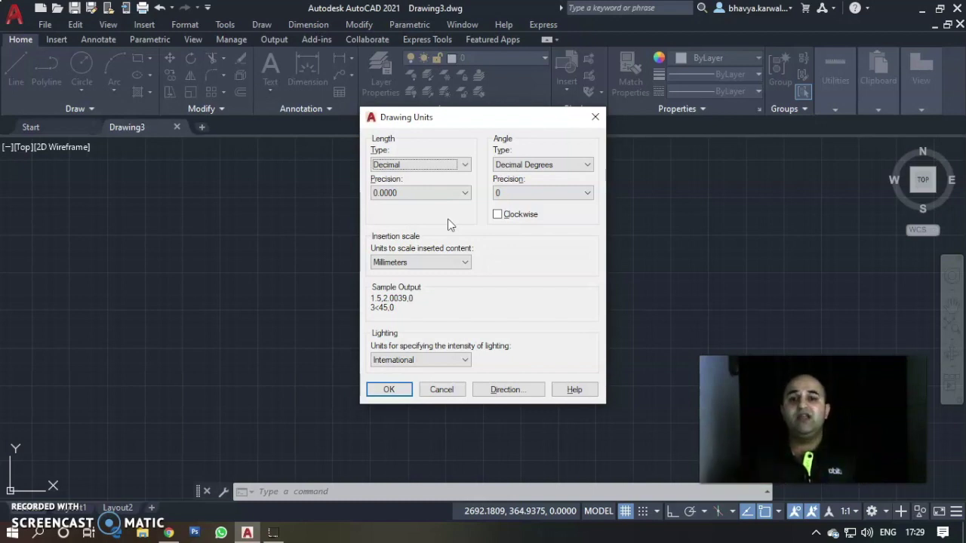
{"action": "left_click", "coordinate": [421, 193]}
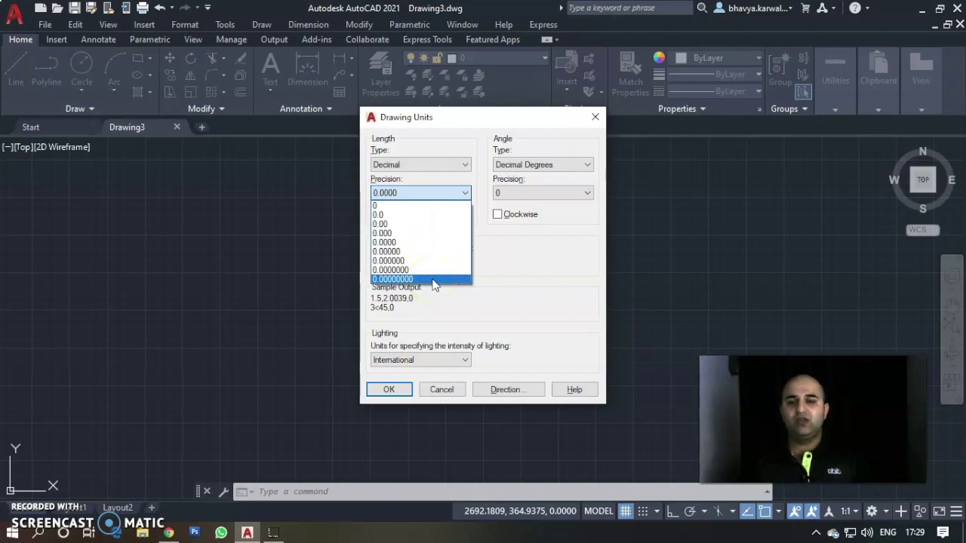
{"action": "left_click_drag", "start_coordinate": [434, 284], "coordinate": [417, 247]}
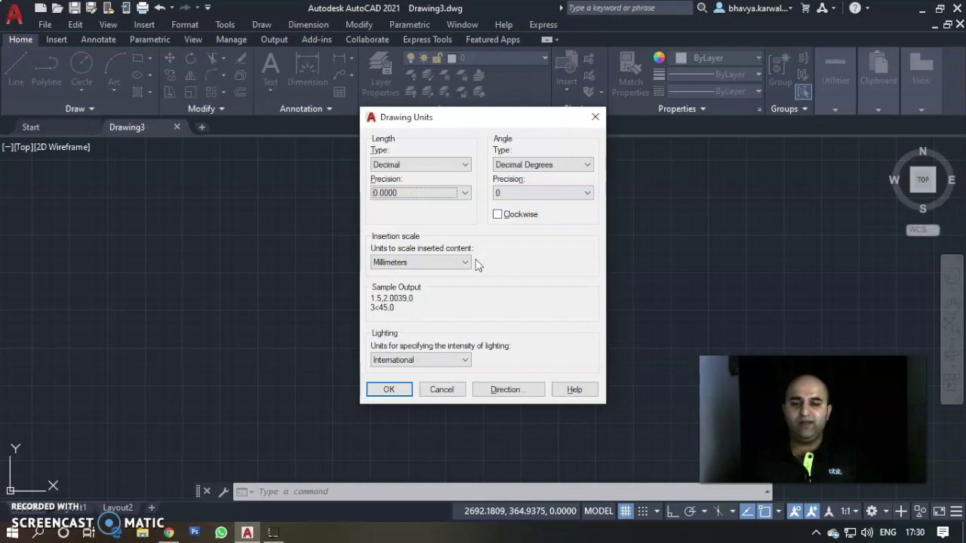
{"action": "left_click", "coordinate": [428, 261]}
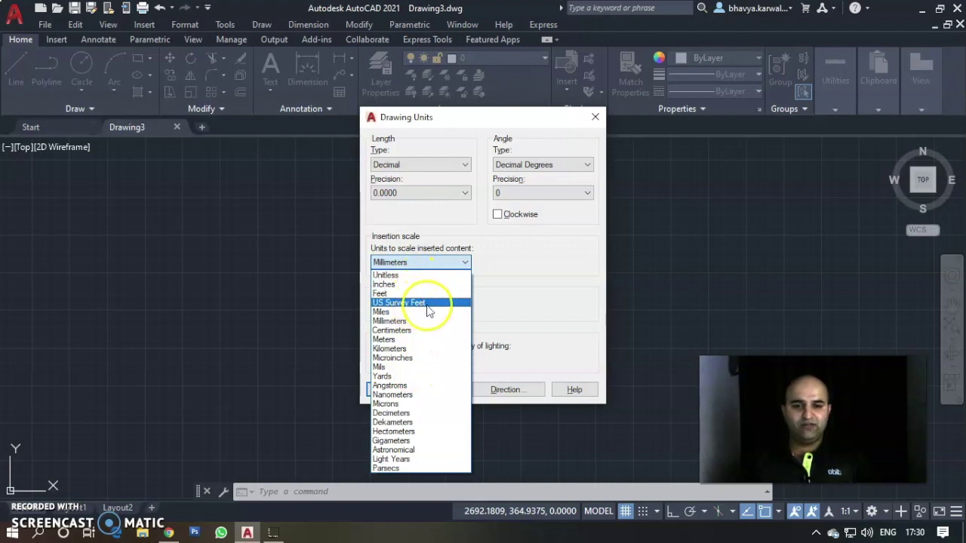
{"action": "left_click", "coordinate": [414, 322]}
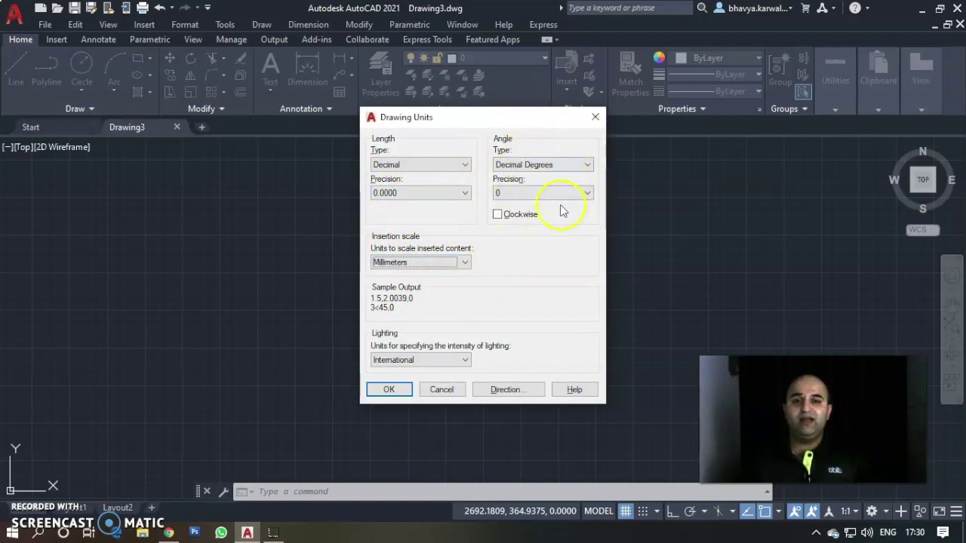
- Set the drawing's angle type to Decimal Degrees with a precision of 0
{"action": "left_click", "coordinate": [552, 165]}
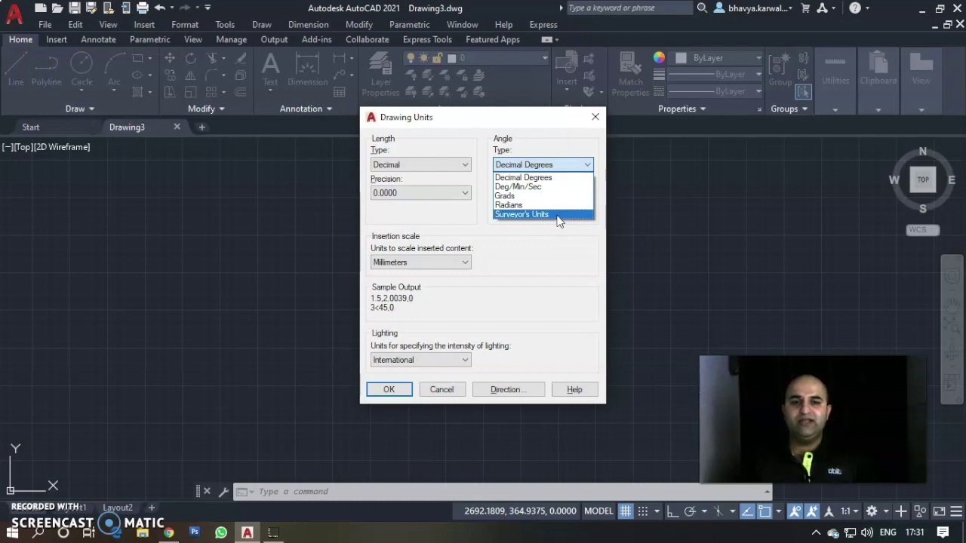
{"action": "left_click", "coordinate": [561, 180]}
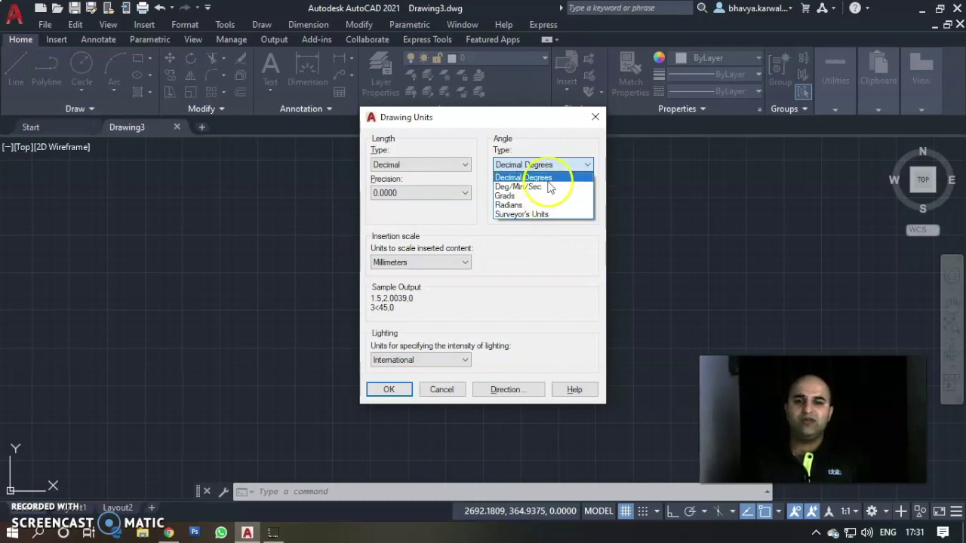
{"action": "left_click", "coordinate": [548, 178]}
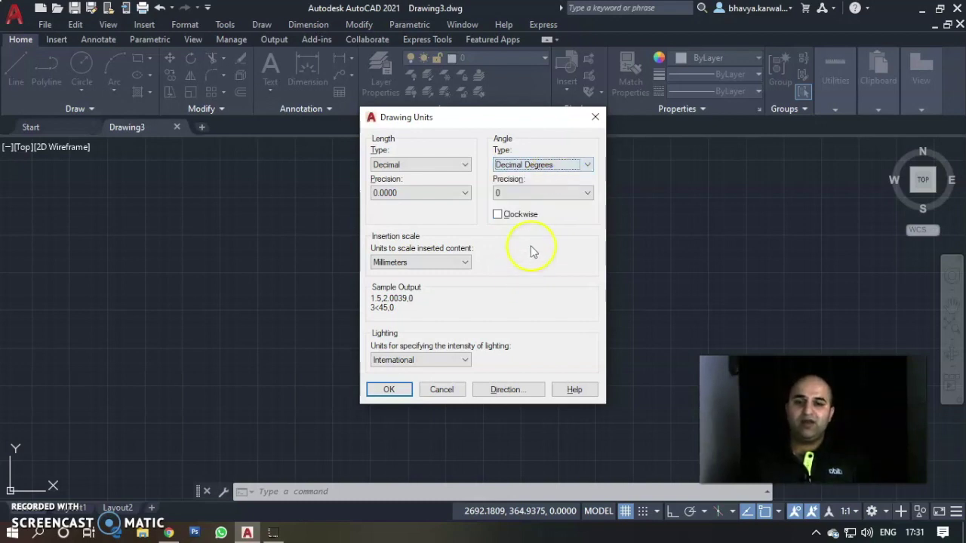
{"action": "left_click", "coordinate": [538, 193]}
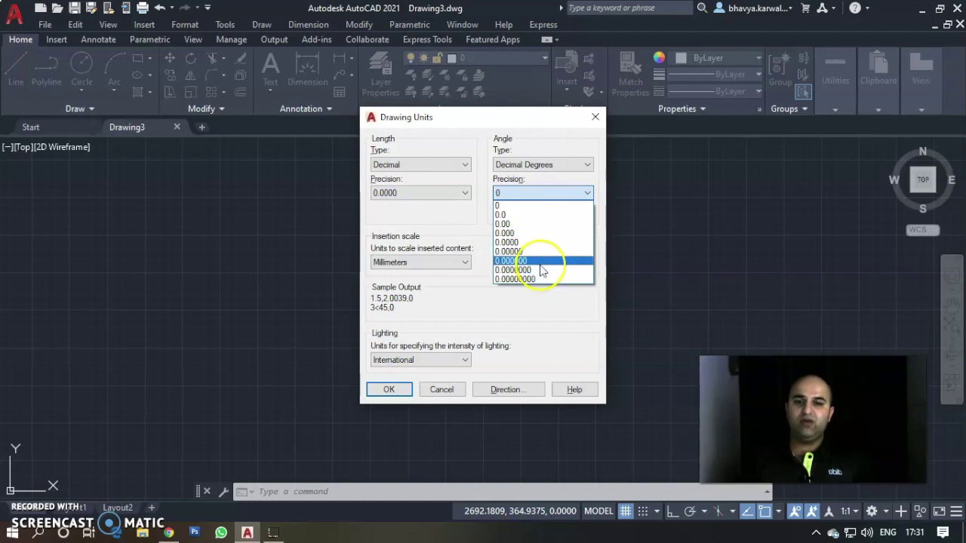
{"action": "left_click", "coordinate": [562, 194]}
{"action": "left_click", "coordinate": [562, 194]}
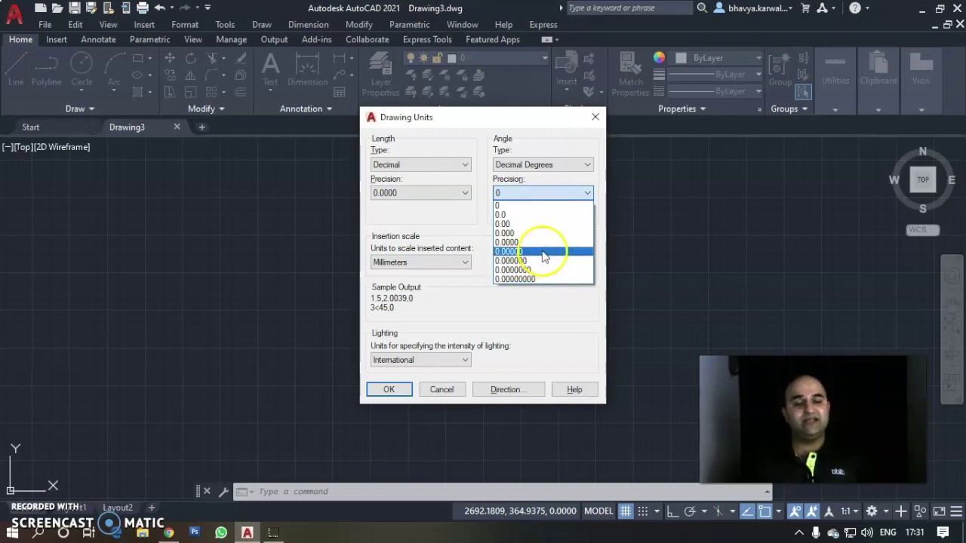
{"action": "left_click", "coordinate": [553, 310]}
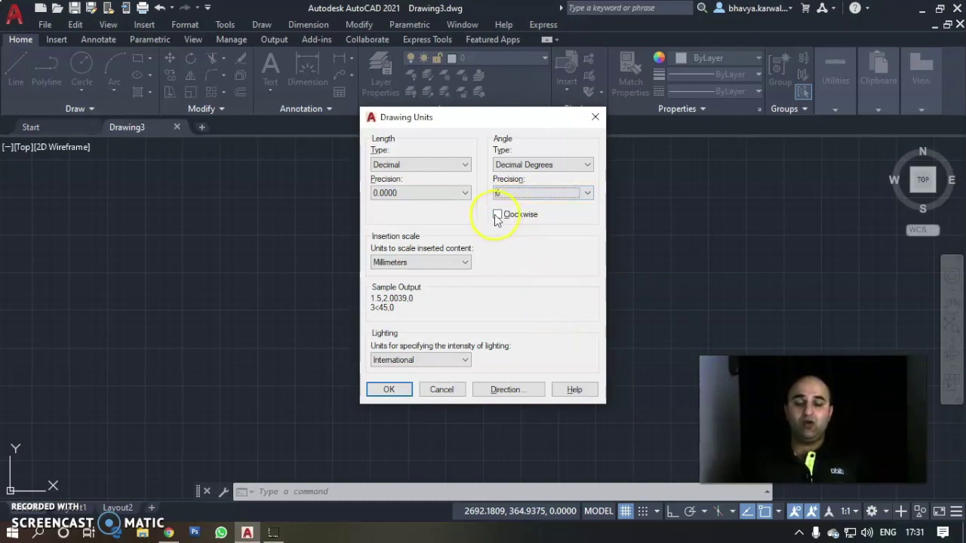
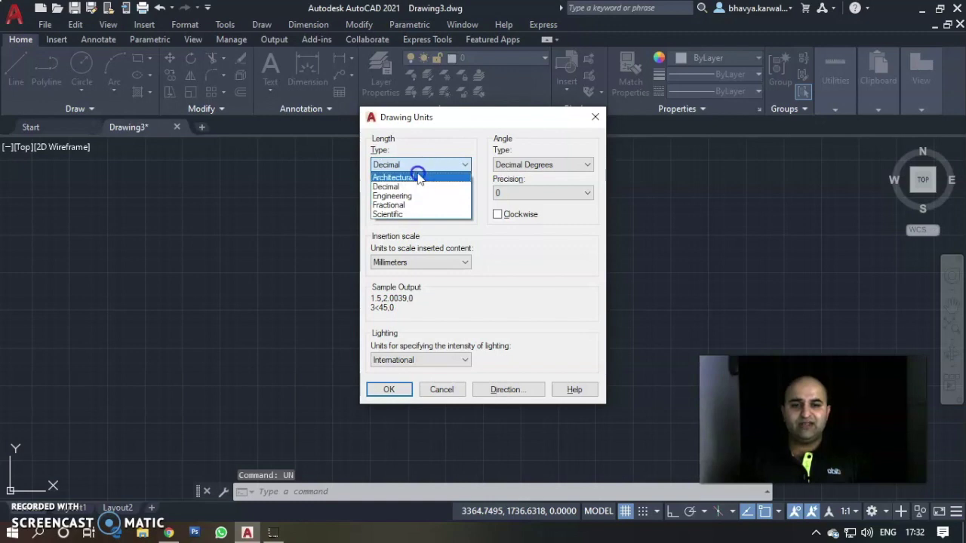
- Try to apply Architectural length units with 0'-0" precision while the insertion scale is Millimeters
{"action": "left_click", "coordinate": [432, 193]}
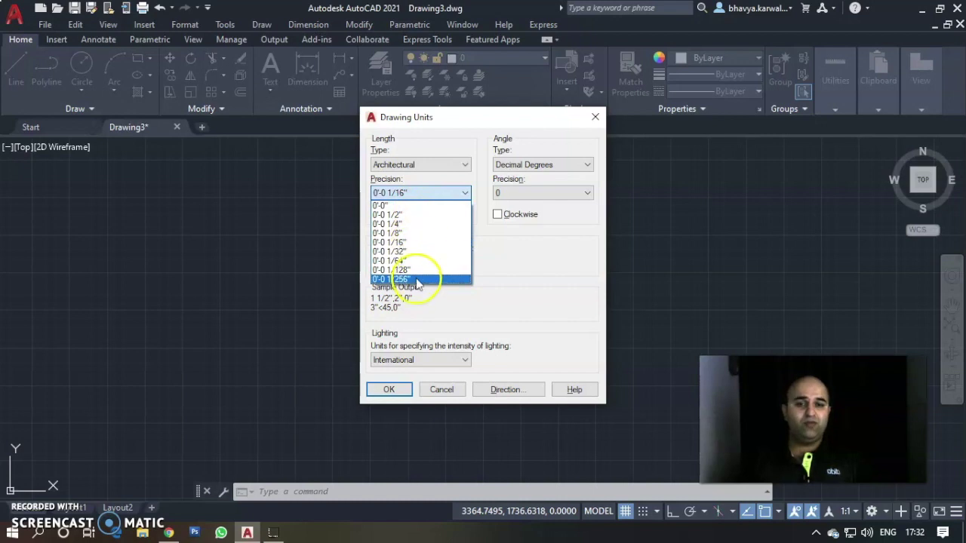
{"action": "left_click", "coordinate": [413, 206]}
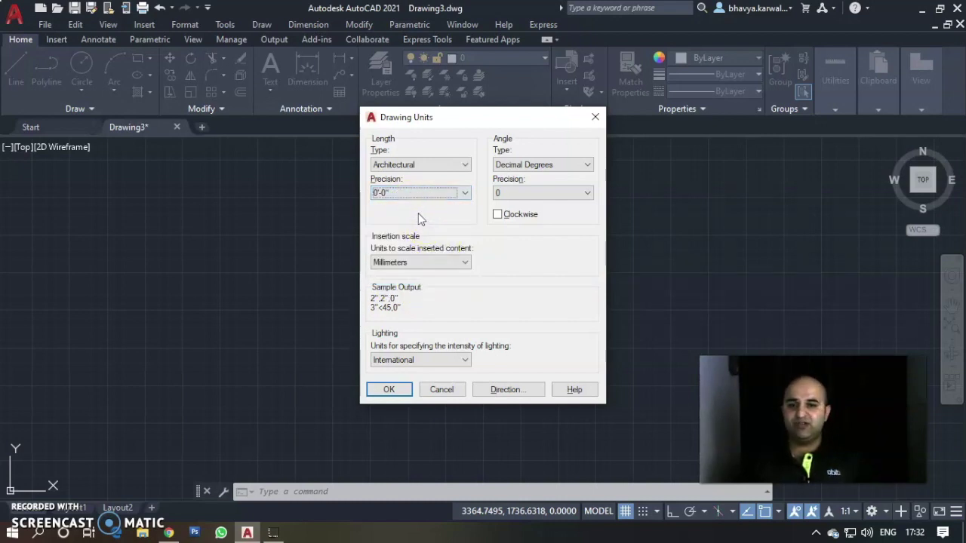
{"action": "left_click", "coordinate": [389, 390]}
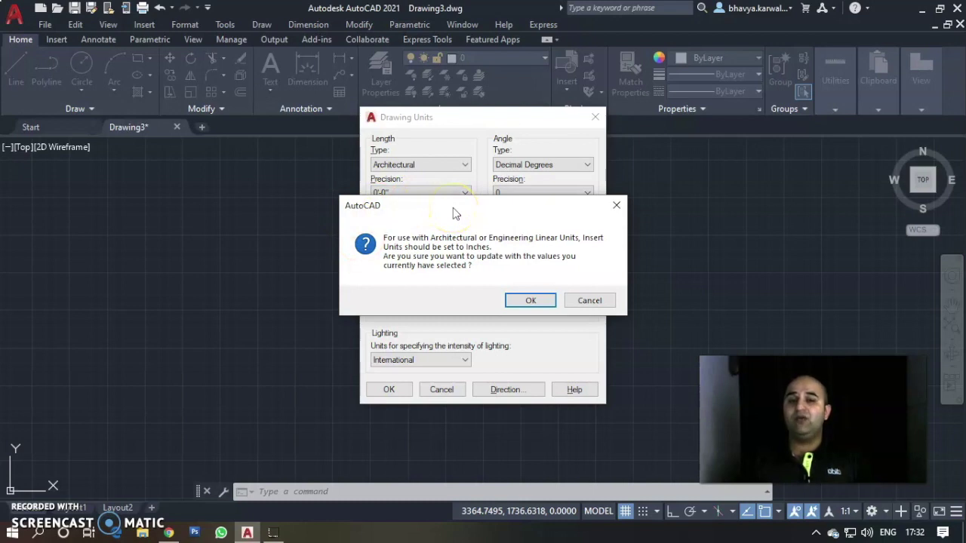
{"action": "left_click_drag", "start_coordinate": [454, 209], "coordinate": [453, 202]}
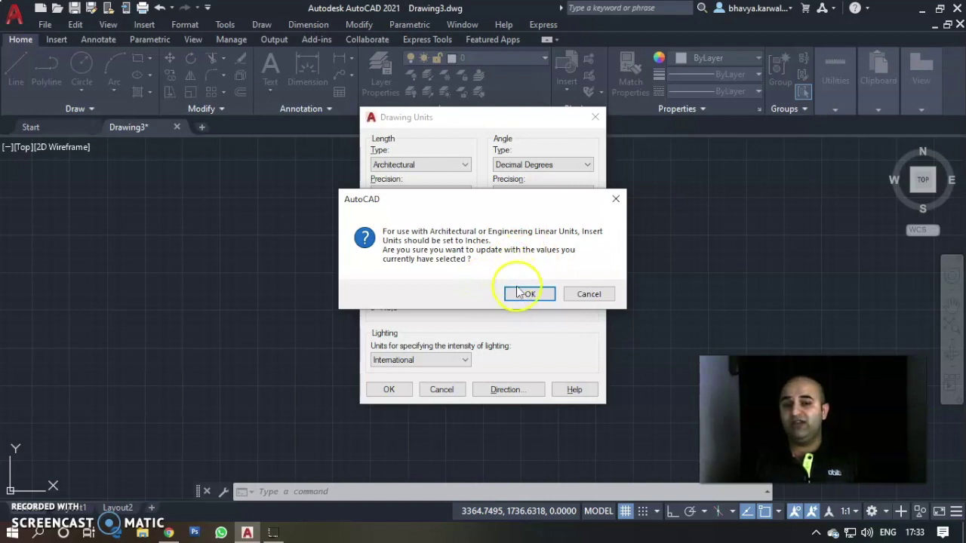
{"action": "left_click", "coordinate": [582, 296]}
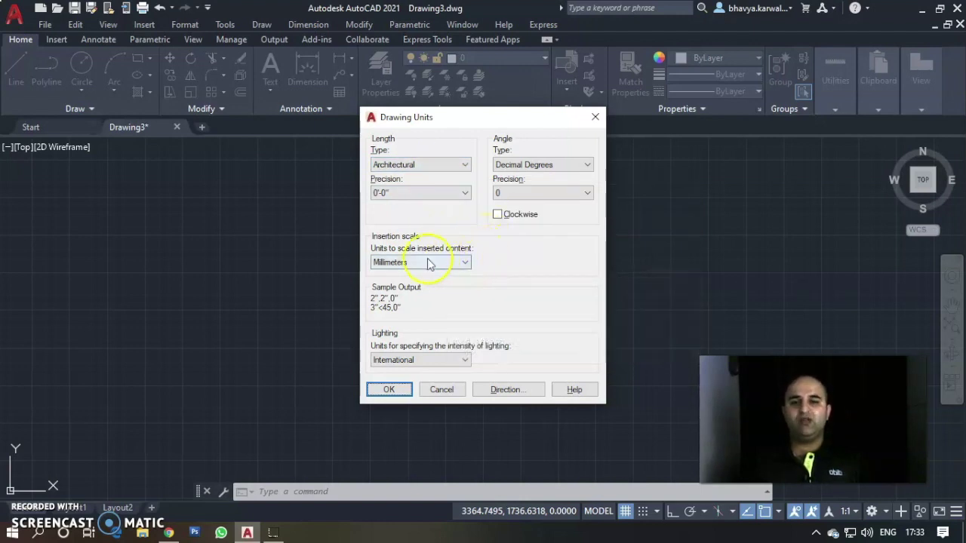
- Keep Architectural as the length type, set the insertion scale to Inches, and apply the drawing units
{"action": "left_click", "coordinate": [429, 164]}
{"action": "left_click", "coordinate": [421, 178]}
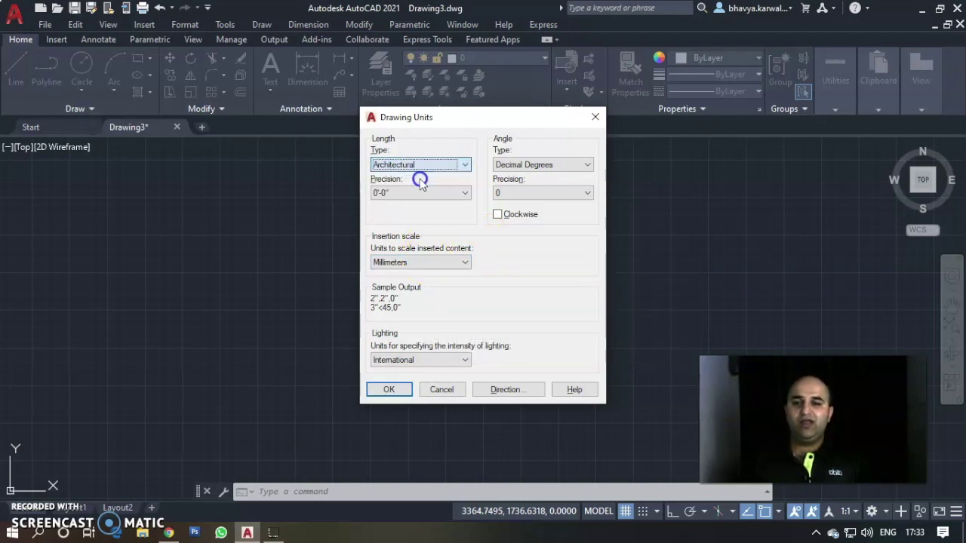
{"action": "left_click", "coordinate": [427, 265]}
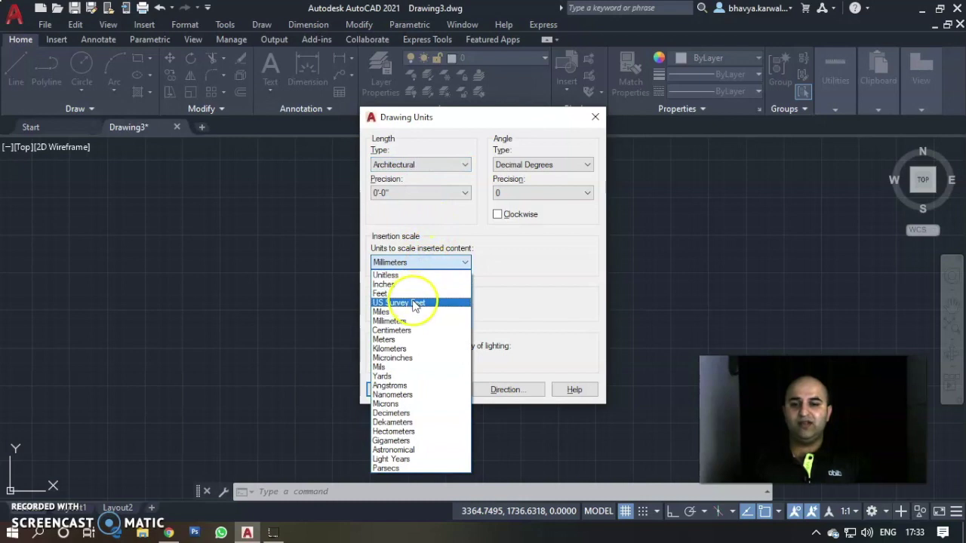
{"action": "left_click", "coordinate": [409, 283]}
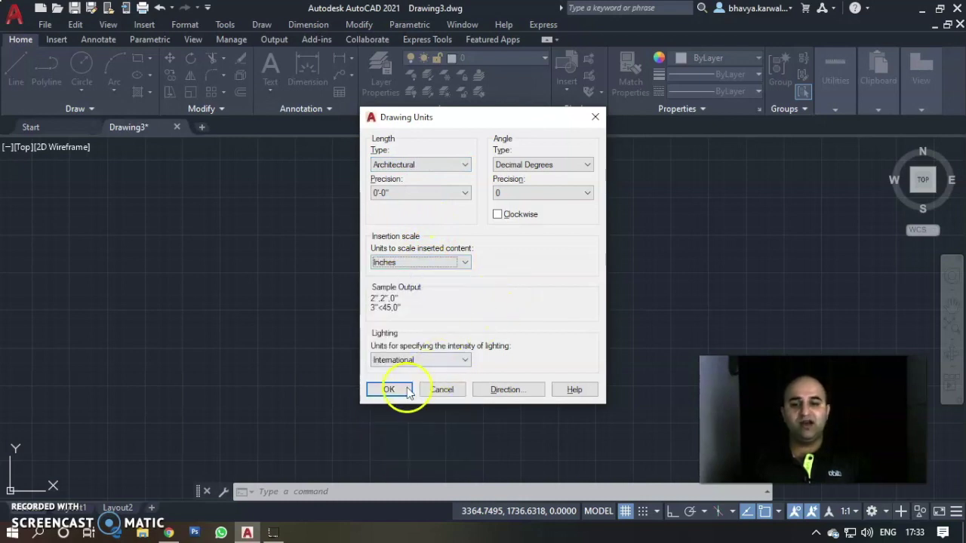
{"action": "left_click", "coordinate": [389, 389]}
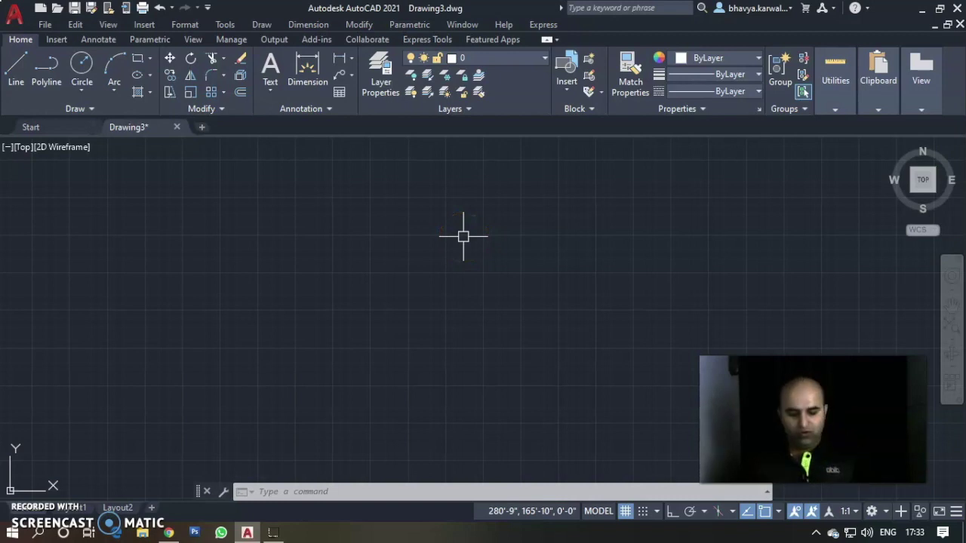
- Reopen the drawing units with the UN alias and set Engineering length with 0'-0" precision and an angle precision of 0
{"action": "type", "text": "UN"}
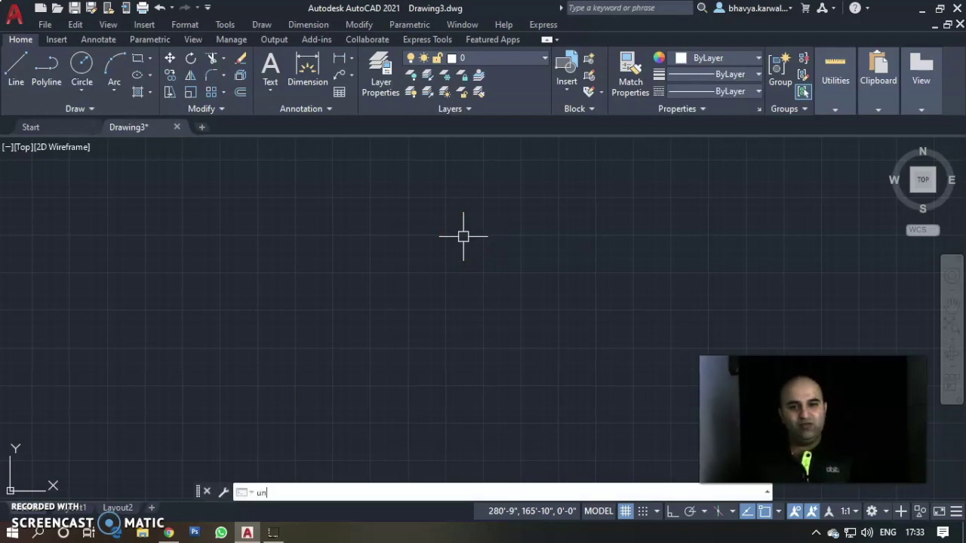
{"action": "key", "text": "Return"}
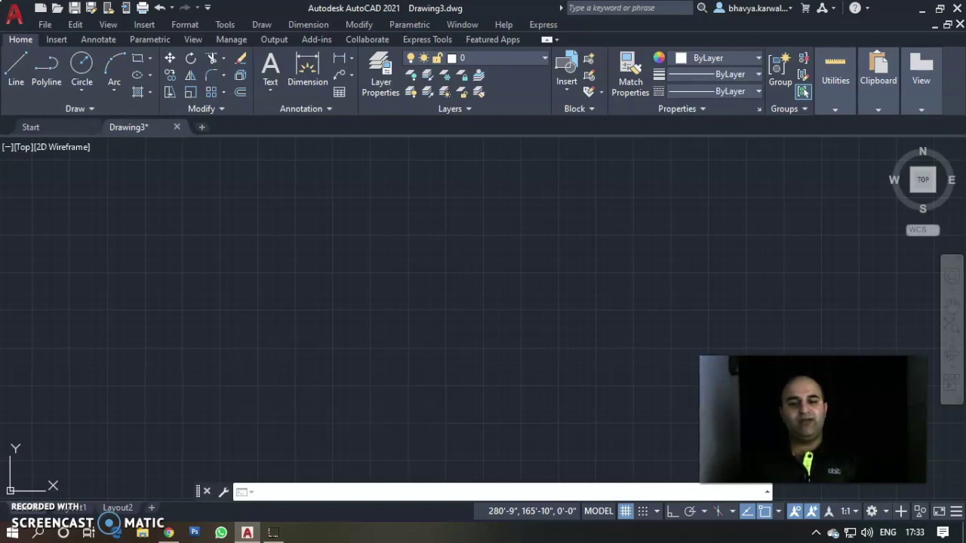
{"action": "left_click", "coordinate": [433, 165]}
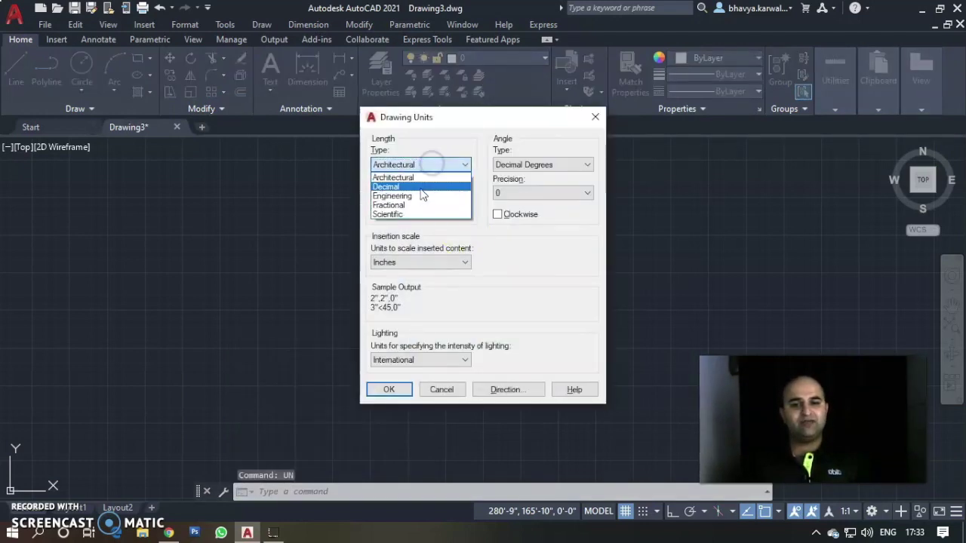
{"action": "left_click", "coordinate": [423, 194]}
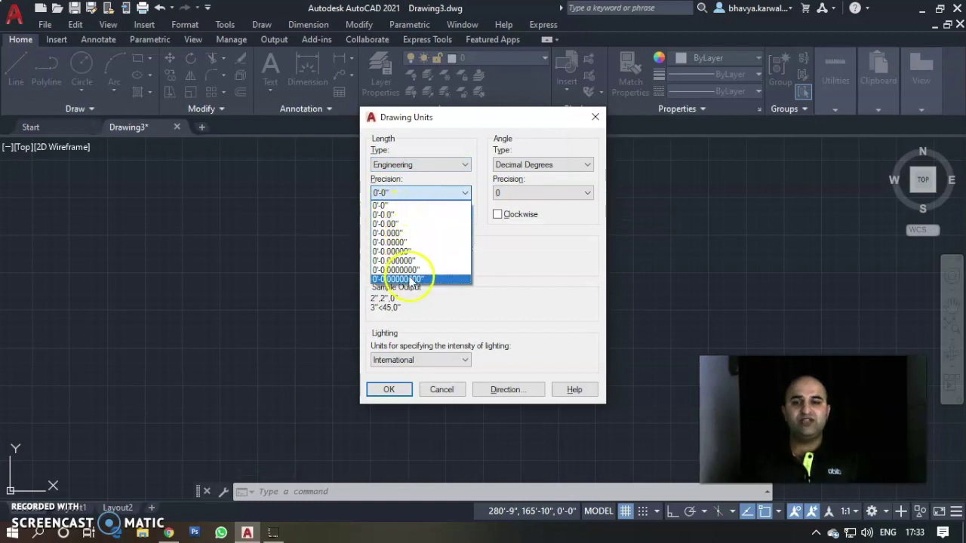
{"action": "left_click", "coordinate": [398, 206]}
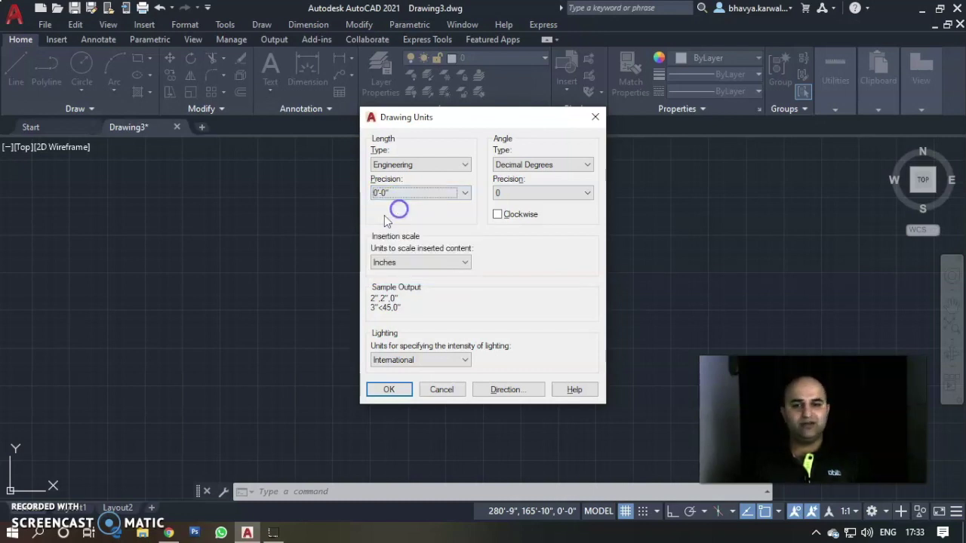
{"action": "left_click", "coordinate": [541, 194]}
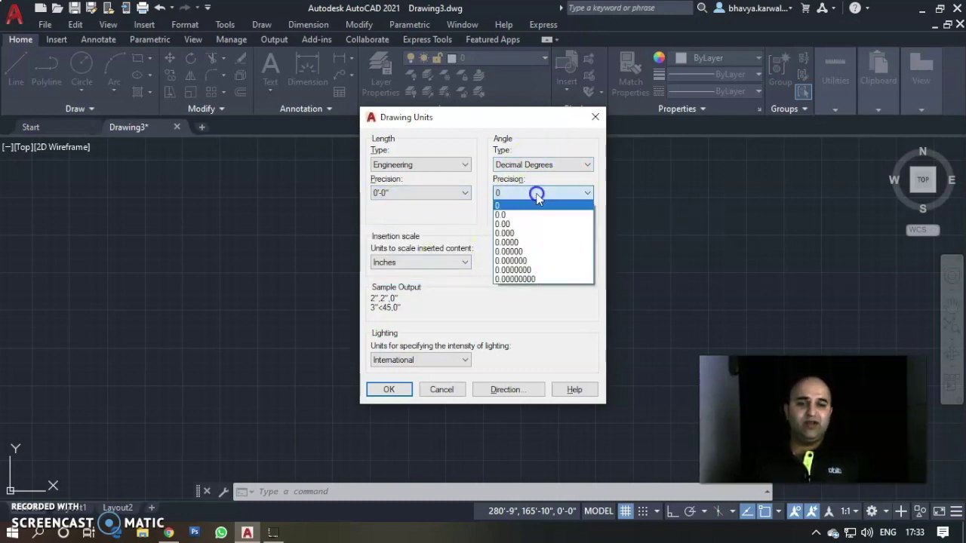
{"action": "left_click", "coordinate": [507, 205]}
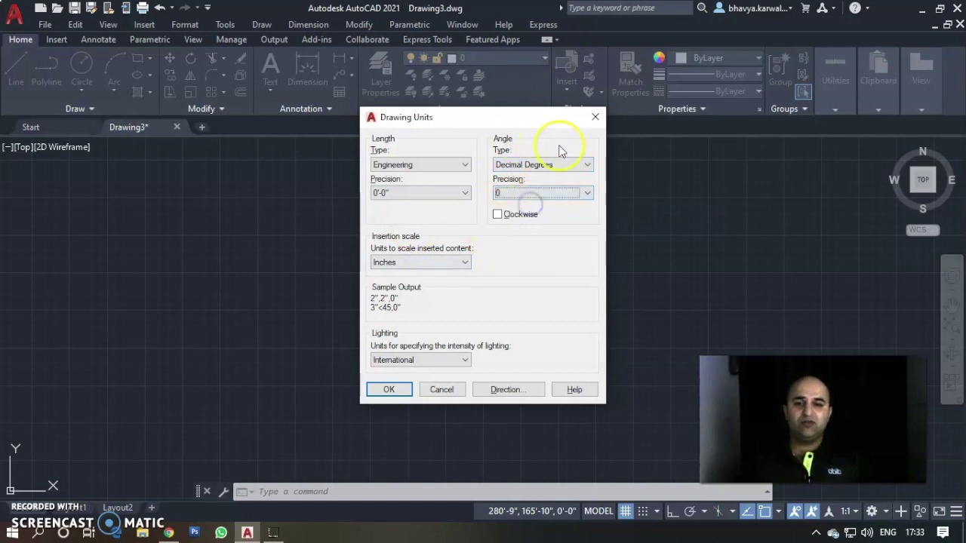
- Try to apply the Engineering length units with Millimeters as the insertion scale
{"action": "left_click", "coordinate": [453, 264]}
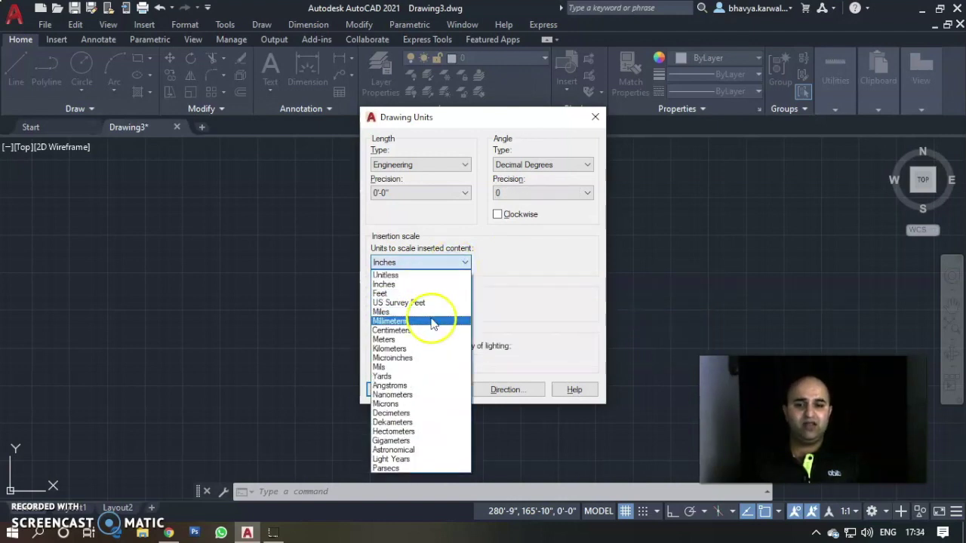
{"action": "left_click", "coordinate": [430, 321]}
{"action": "left_click", "coordinate": [388, 389]}
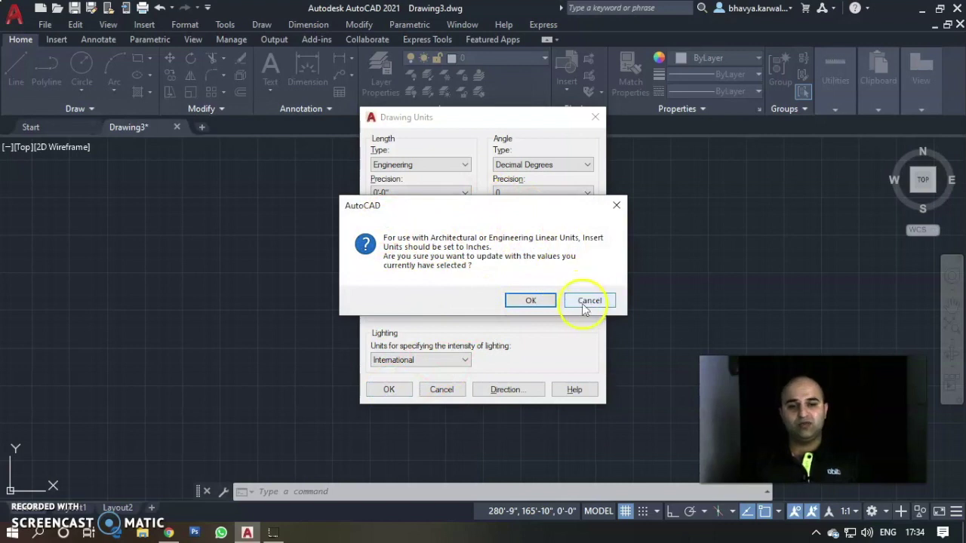
{"action": "left_click", "coordinate": [584, 304]}
- Set the insertion scale to Inches and apply the drawing units
{"action": "left_click", "coordinate": [425, 262]}
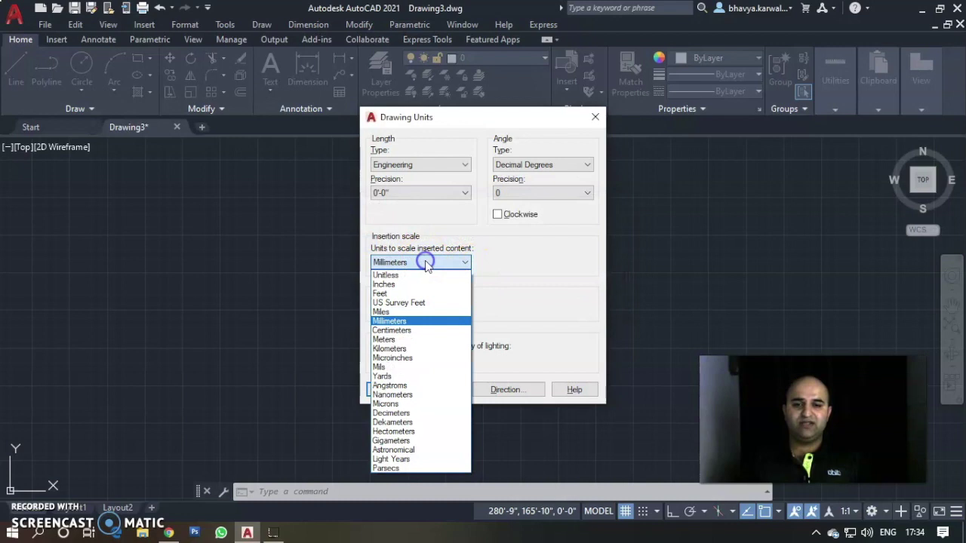
{"action": "left_click", "coordinate": [389, 284]}
{"action": "left_click", "coordinate": [390, 388]}
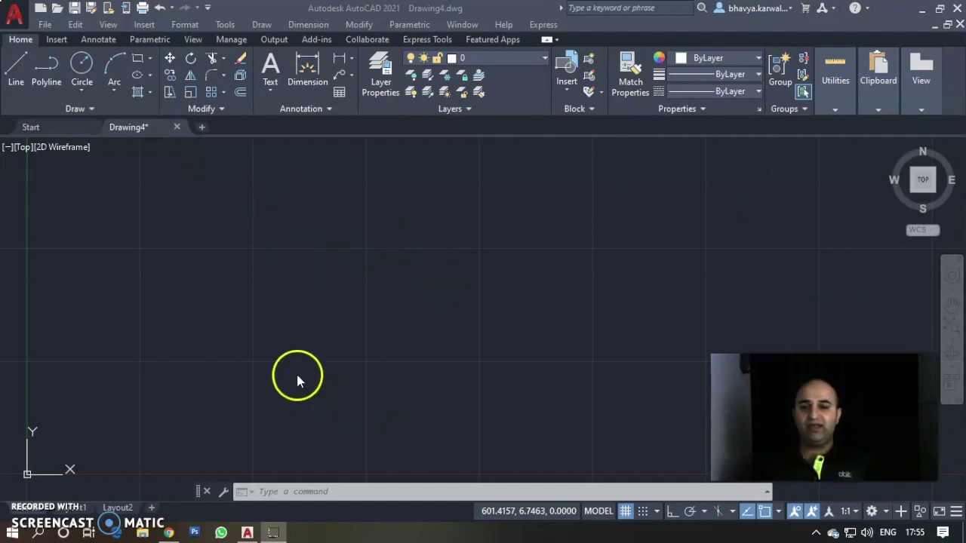
{"action": "scroll", "coordinate": [295, 330], "scroll_direction": "down", "scroll_amount": 2}
{"action": "mouse_move", "coordinate": [350, 292]}
{"action": "middle_mouse_down"}
{"action": "mouse_move", "coordinate": [379, 244]}
{"action": "mouse_move", "coordinate": [356, 319]}
{"action": "middle_mouse_up"}
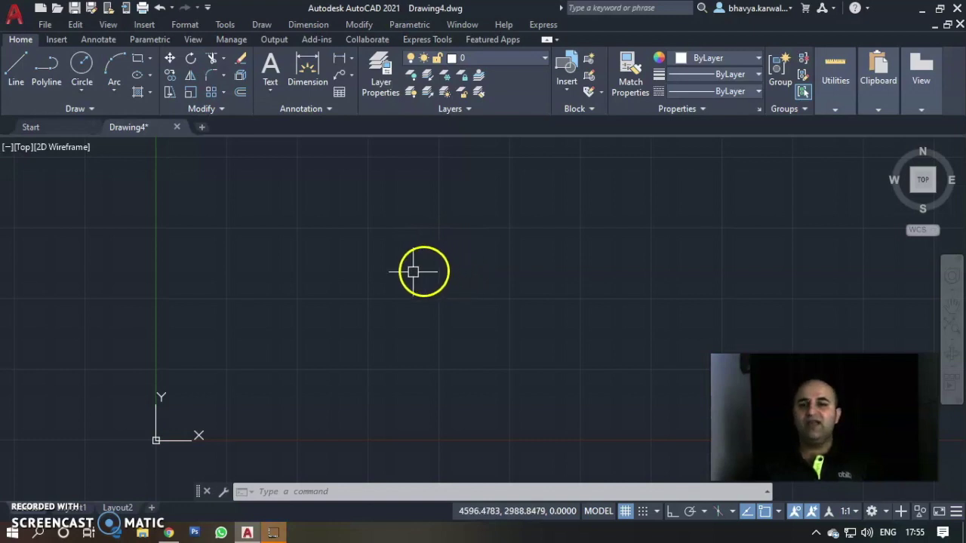
{"action": "mouse_move", "coordinate": [444, 254]}
{"action": "middle_mouse_down"}
{"action": "mouse_move", "coordinate": [437, 263]}
{"action": "mouse_move", "coordinate": [378, 247]}
{"action": "mouse_move", "coordinate": [369, 255]}
{"action": "middle_mouse_up"}
{"action": "left_click", "coordinate": [189, 23]}
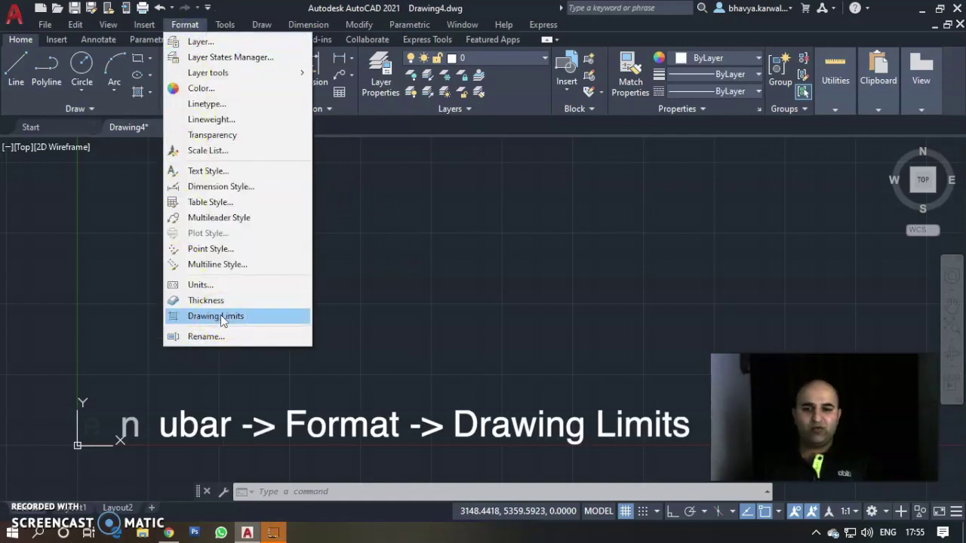
{"action": "left_click", "coordinate": [219, 316]}
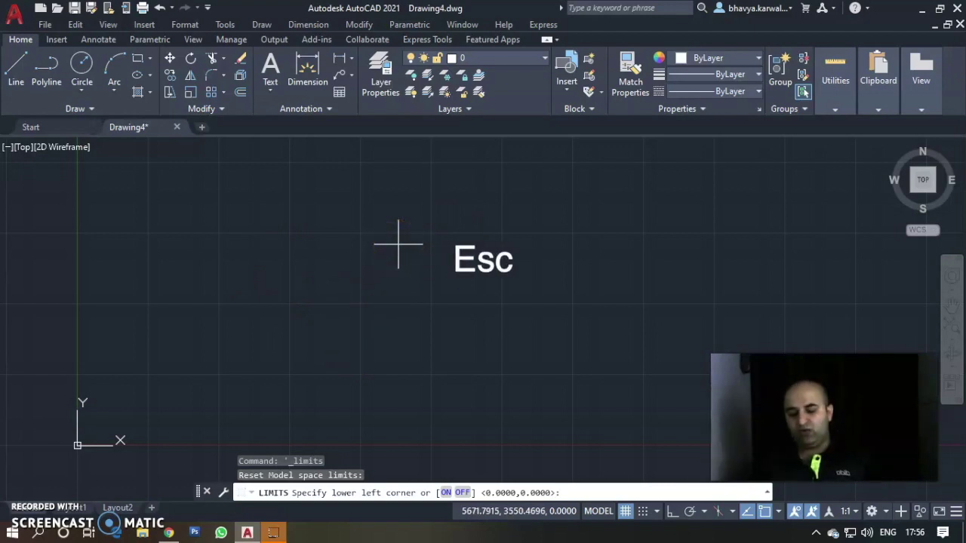
{"action": "key", "text": "Escape"}
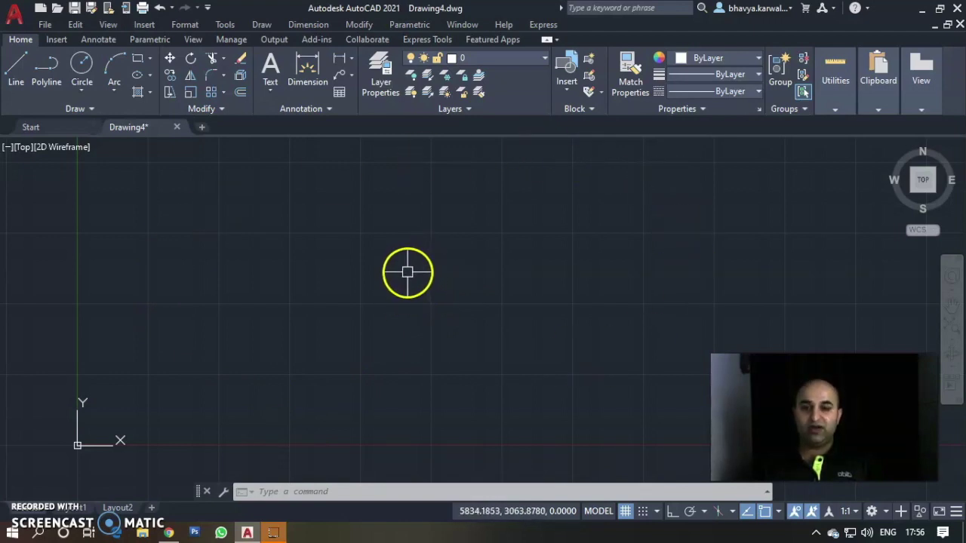
- Turn off the grid display beyond the limits in the Drafting Settings, using the DS alias
{"action": "type", "text": "DS"}
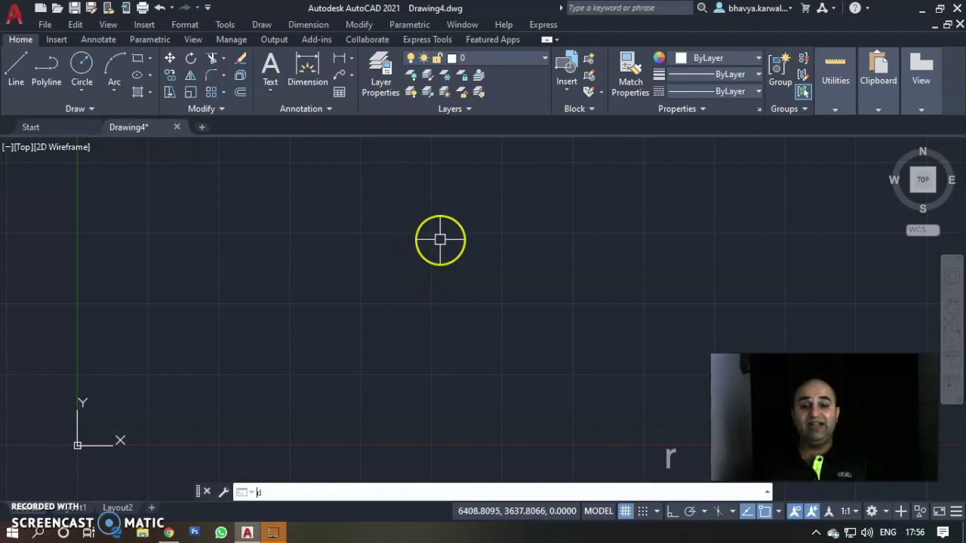
{"action": "key", "text": "Return"}
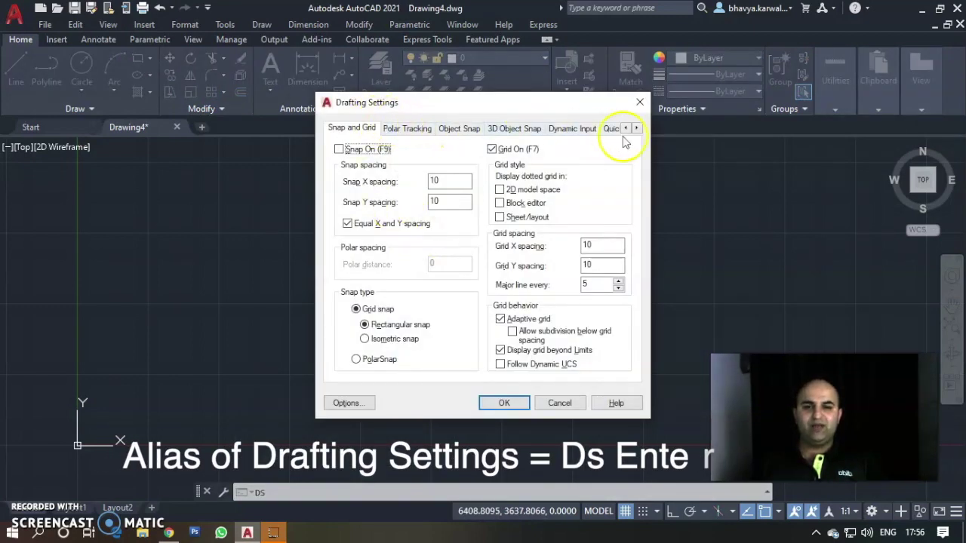
{"action": "left_click", "coordinate": [501, 351]}
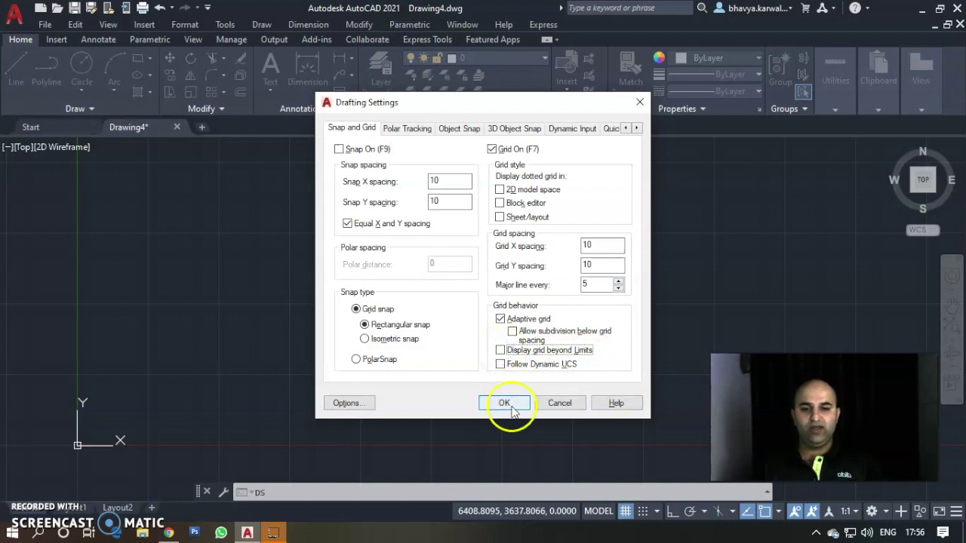
{"action": "left_click", "coordinate": [505, 403]}
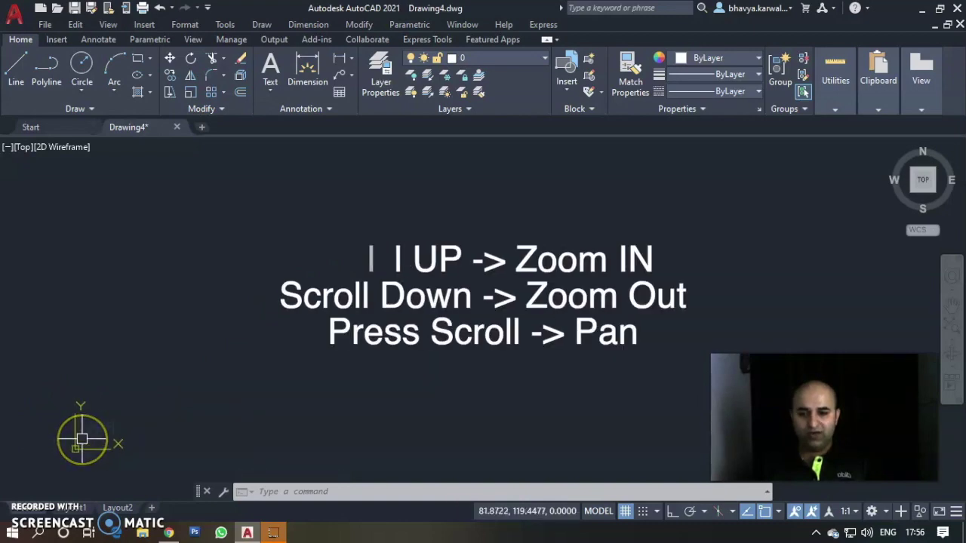
- Practise zooming in, zooming out and panning around the bounded grid area
{"action": "scroll", "coordinate": [82, 439], "scroll_direction": "up", "scroll_amount": 10}
{"action": "scroll", "coordinate": [81, 438], "scroll_direction": "down", "scroll_amount": 5}
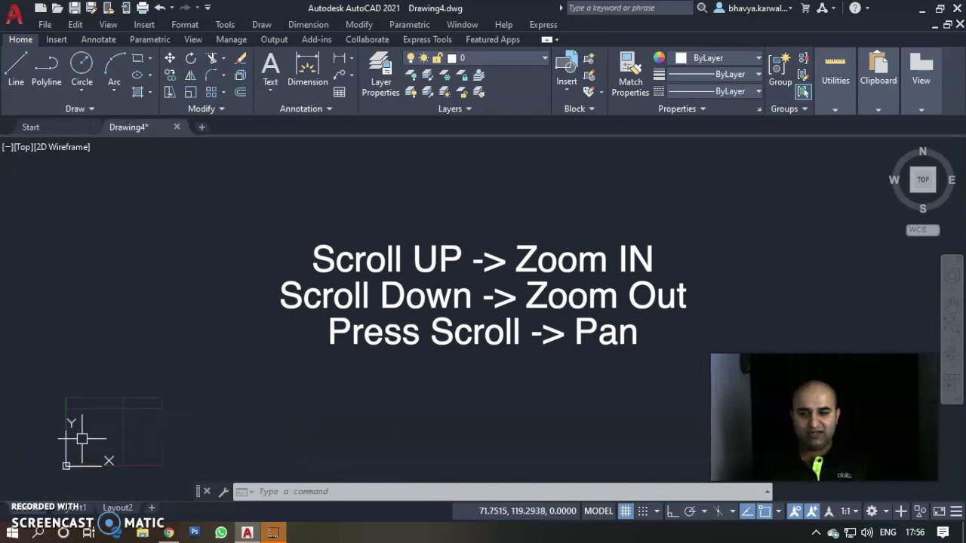
{"action": "mouse_move", "coordinate": [91, 427]}
{"action": "middle_mouse_down"}
{"action": "mouse_move", "coordinate": [244, 280]}
{"action": "mouse_move", "coordinate": [423, 315]}
{"action": "mouse_move", "coordinate": [363, 354]}
{"action": "middle_mouse_up"}
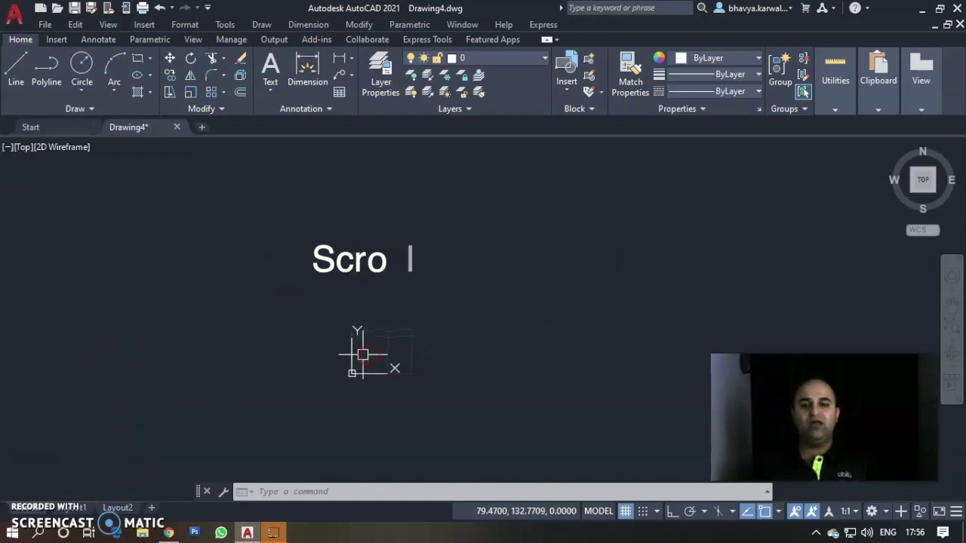
{"action": "scroll", "coordinate": [363, 354], "scroll_direction": "up", "scroll_amount": 5}
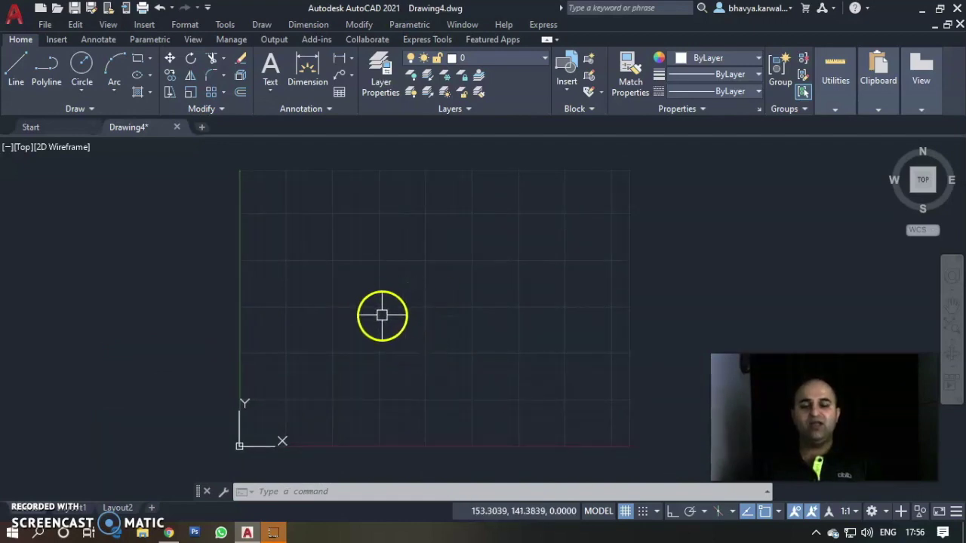
{"action": "scroll", "coordinate": [432, 309], "scroll_direction": "up", "scroll_amount": 4}
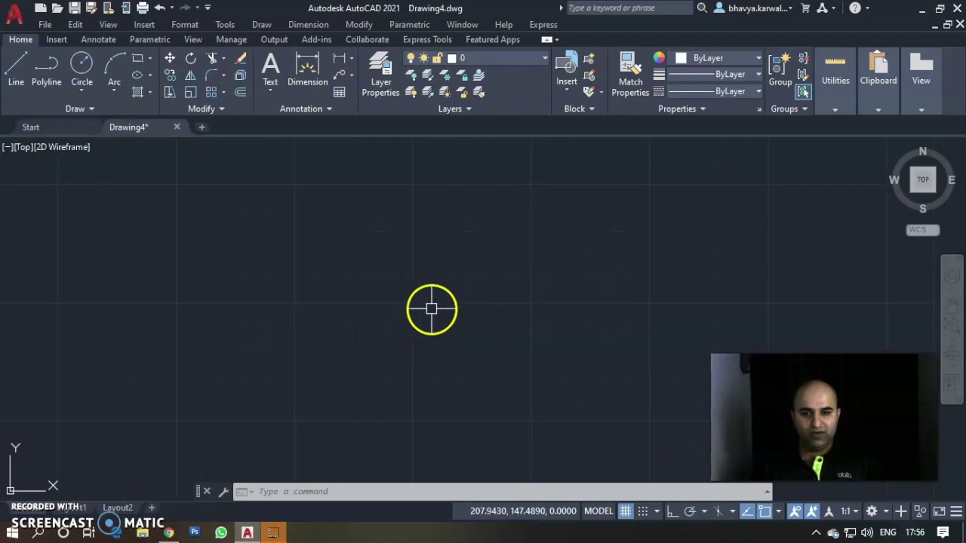
{"action": "scroll", "coordinate": [431, 309], "scroll_direction": "down", "scroll_amount": 5}
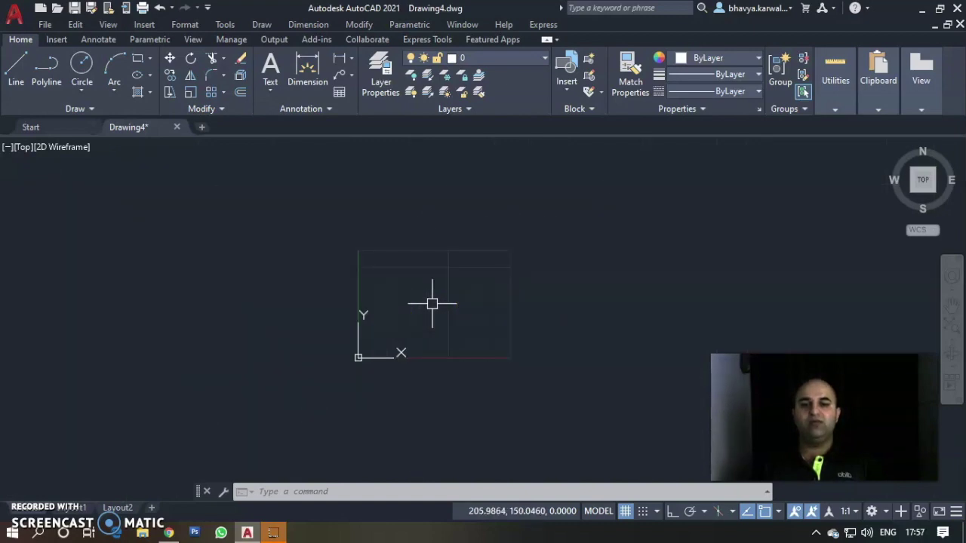
{"action": "scroll", "coordinate": [432, 305], "scroll_direction": "up", "scroll_amount": 2}
{"action": "mouse_move", "coordinate": [431, 306]}
{"action": "middle_mouse_down"}
{"action": "mouse_move", "coordinate": [344, 256]}
{"action": "mouse_move", "coordinate": [329, 340]}
{"action": "mouse_move", "coordinate": [370, 287]}
{"action": "mouse_move", "coordinate": [416, 293]}
{"action": "mouse_move", "coordinate": [405, 307]}
{"action": "mouse_move", "coordinate": [420, 300]}
{"action": "middle_mouse_up"}
{"action": "scroll", "coordinate": [331, 331], "scroll_direction": "up", "scroll_amount": 2}
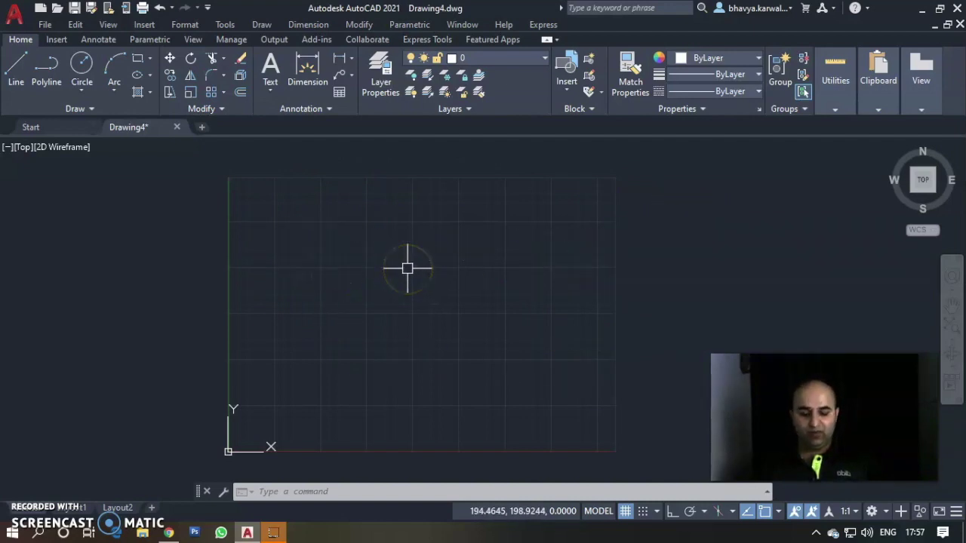
- Set the drawing units to Architectural length with the Inches insertion scale, using the UN alias
{"action": "type", "text": "un"}
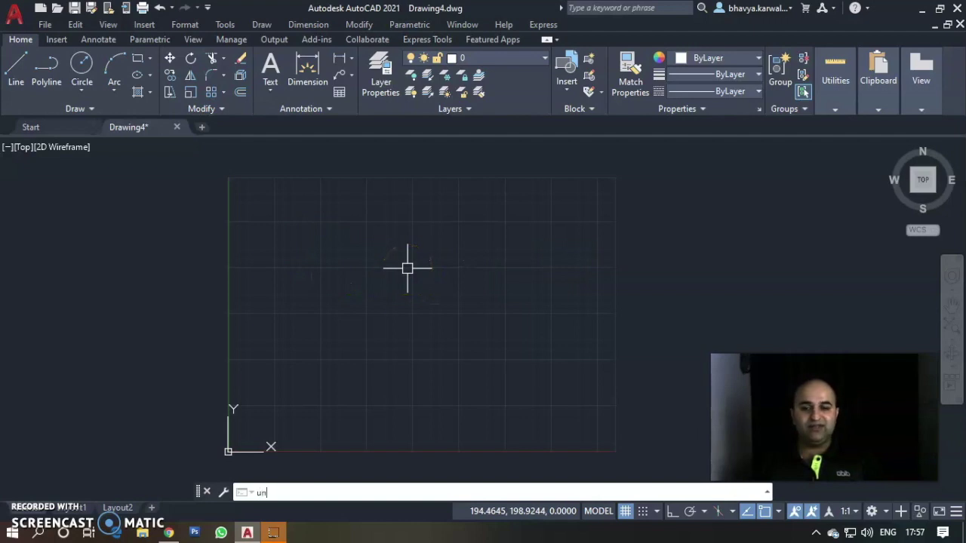
{"action": "key", "text": "Return"}
{"action": "left_click", "coordinate": [427, 166]}
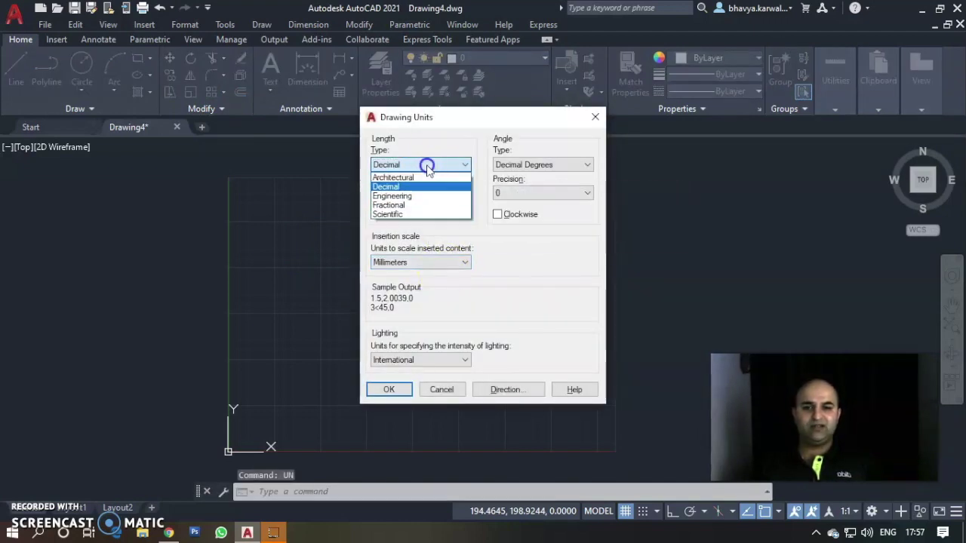
{"action": "left_click", "coordinate": [420, 178]}
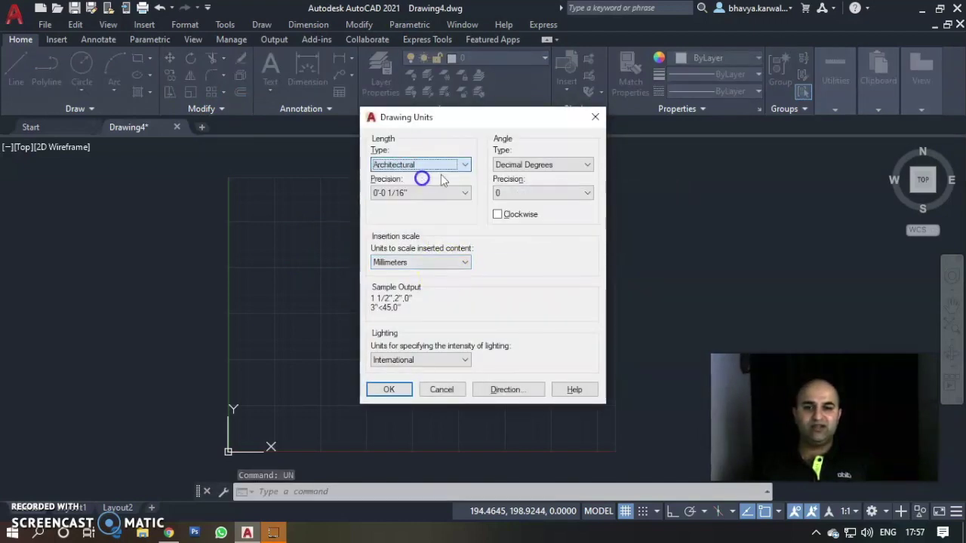
{"action": "left_click", "coordinate": [395, 261]}
{"action": "left_click", "coordinate": [401, 281]}
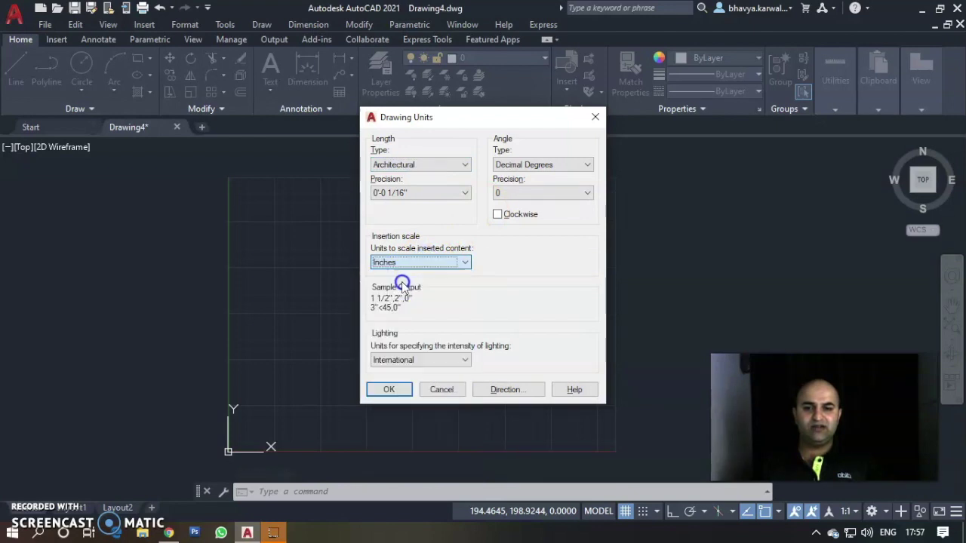
{"action": "left_click", "coordinate": [388, 389]}
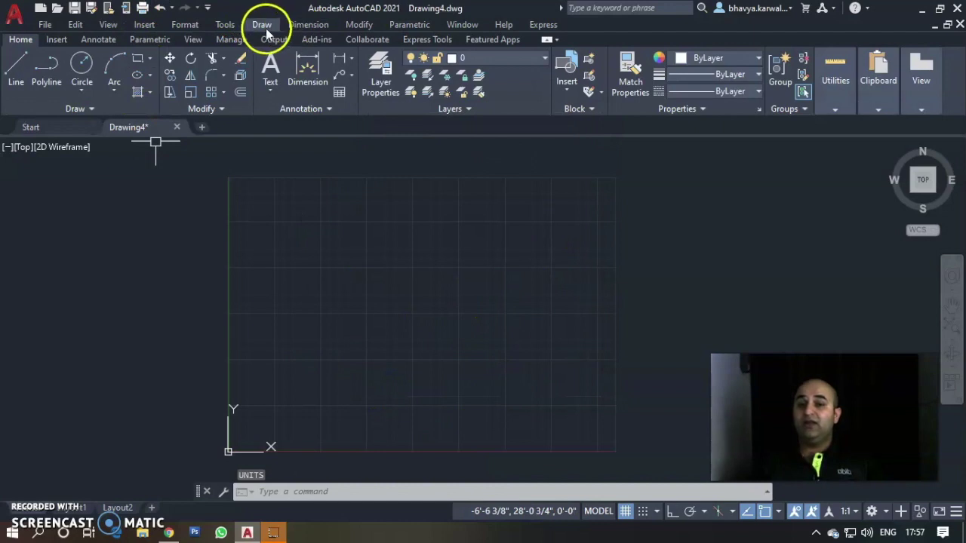
- Set the drawing limits with the lower-left corner at 0,0 and the upper-right corner at 35',35'
{"action": "left_click", "coordinate": [185, 24]}
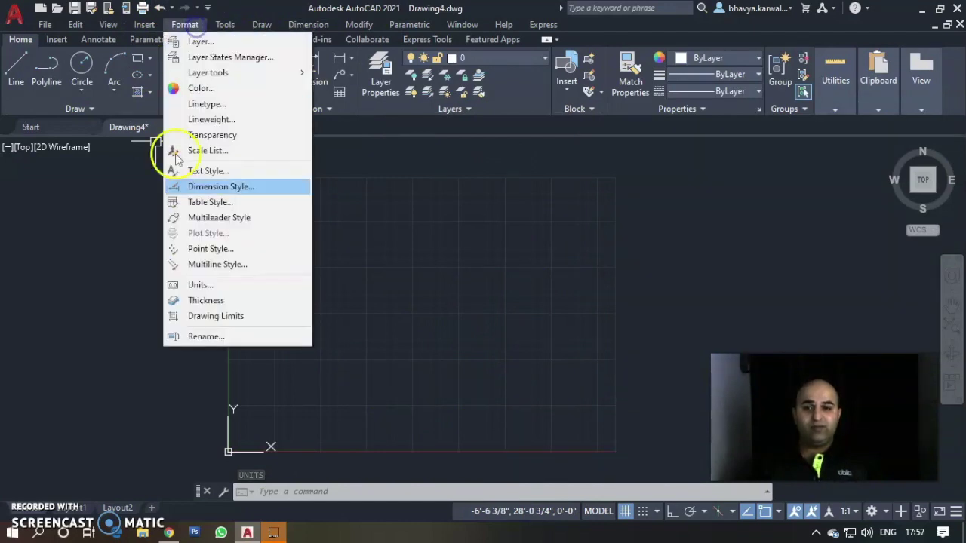
{"action": "left_click", "coordinate": [226, 316]}
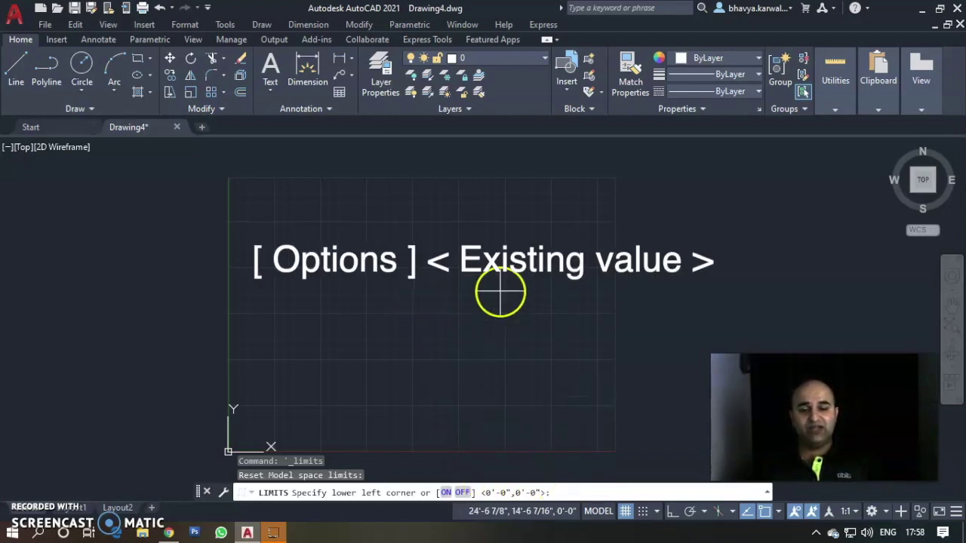
{"action": "middle_click_drag", "start_coordinate": [439, 326], "coordinate": [444, 316]}
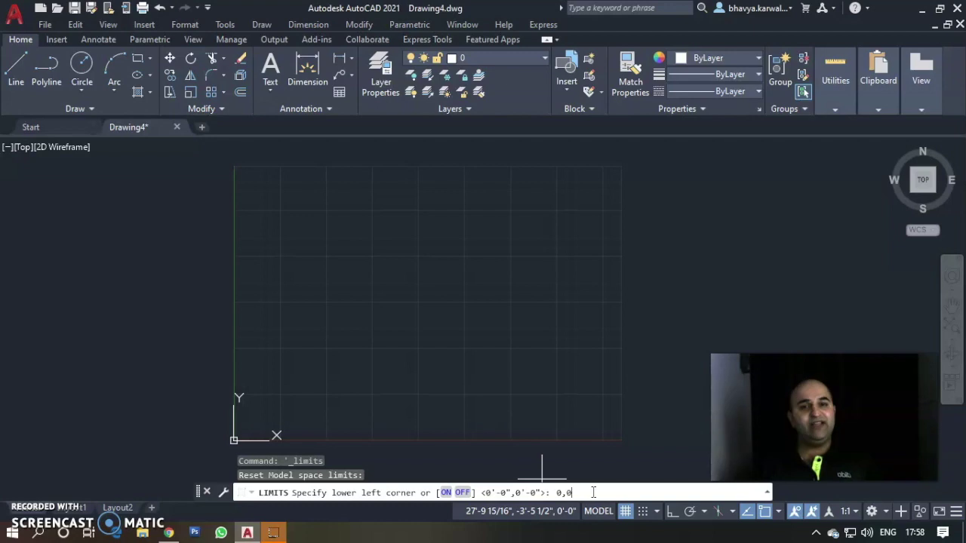
{"action": "key", "text": "Return"}
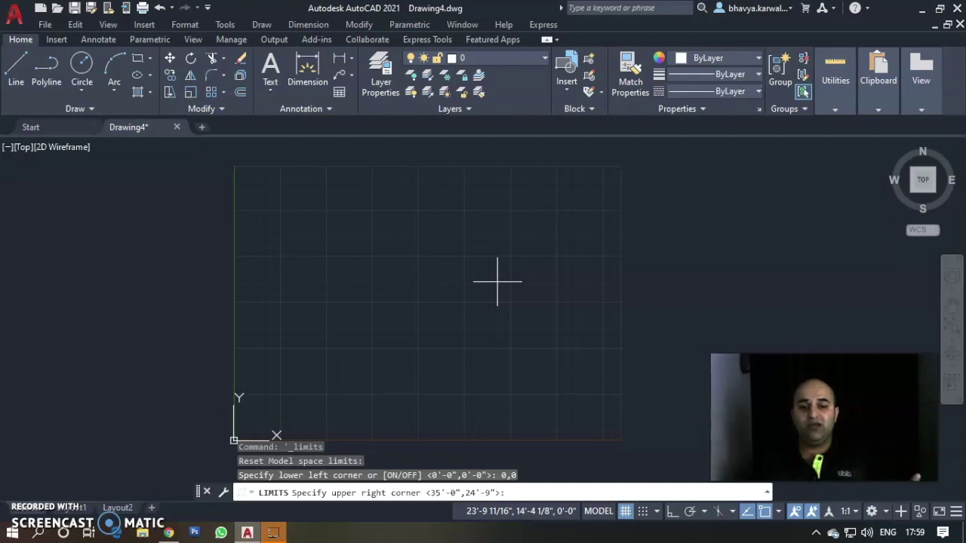
{"action": "type", "text": "35',35"}
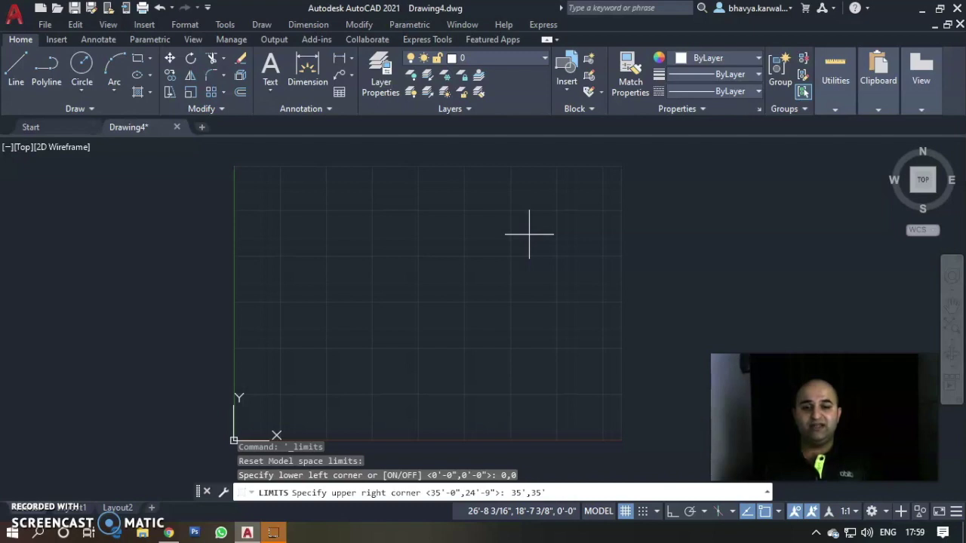
{"action": "key", "text": "Return"}
{"action": "scroll", "coordinate": [521, 243], "scroll_direction": "down", "scroll_amount": 4}
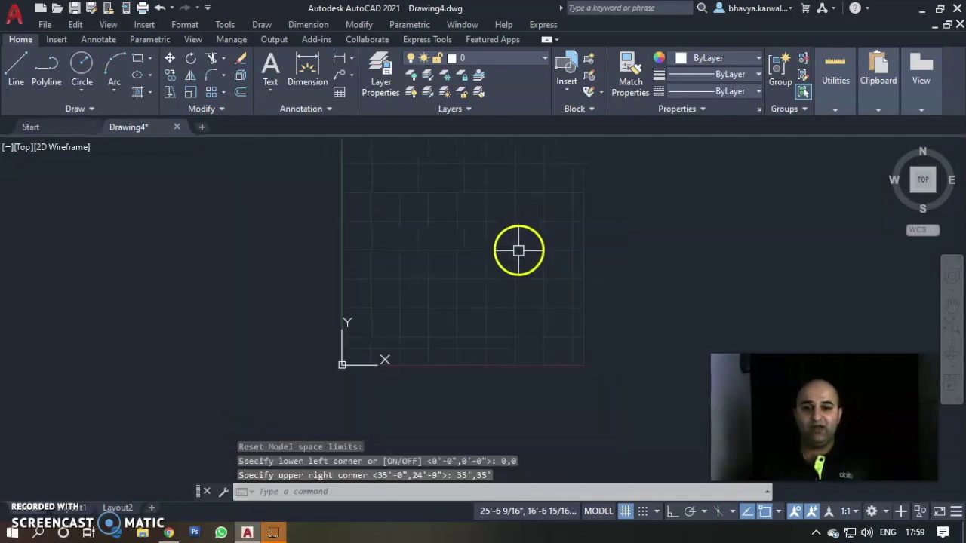
{"action": "mouse_move", "coordinate": [513, 246]}
{"action": "middle_mouse_down"}
{"action": "mouse_move", "coordinate": [477, 285]}
{"action": "mouse_move", "coordinate": [420, 278]}
{"action": "middle_mouse_up"}
{"action": "middle_click", "coordinate": [429, 305]}
{"action": "middle_click", "coordinate": [429, 305]}
{"action": "scroll", "coordinate": [433, 281], "scroll_direction": "down", "scroll_amount": 2}
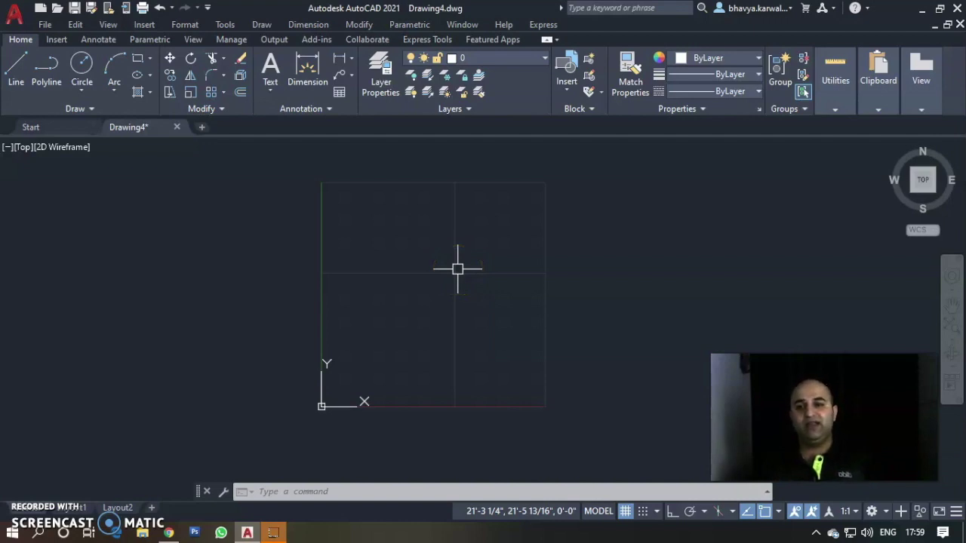
- Draw a three-point arc outside the drawing limits, curving around their upper-left corner
{"action": "left_click", "coordinate": [114, 68]}
{"action": "left_click", "coordinate": [260, 264]}
{"action": "left_click", "coordinate": [306, 175]}
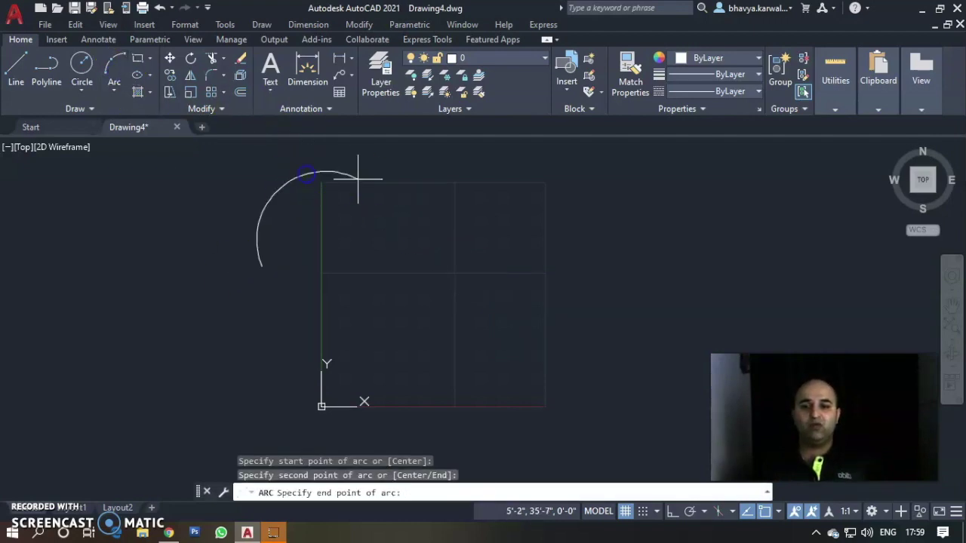
{"action": "left_click", "coordinate": [396, 166]}
- Draw a chain of six freehand line segments from beyond the limits' upper edge, down their right side and back inside
{"action": "left_click", "coordinate": [16, 64]}
{"action": "left_click", "coordinate": [536, 155]}
{"action": "left_click", "coordinate": [614, 177]}
{"action": "left_click", "coordinate": [586, 273]}
{"action": "left_click", "coordinate": [585, 365]}
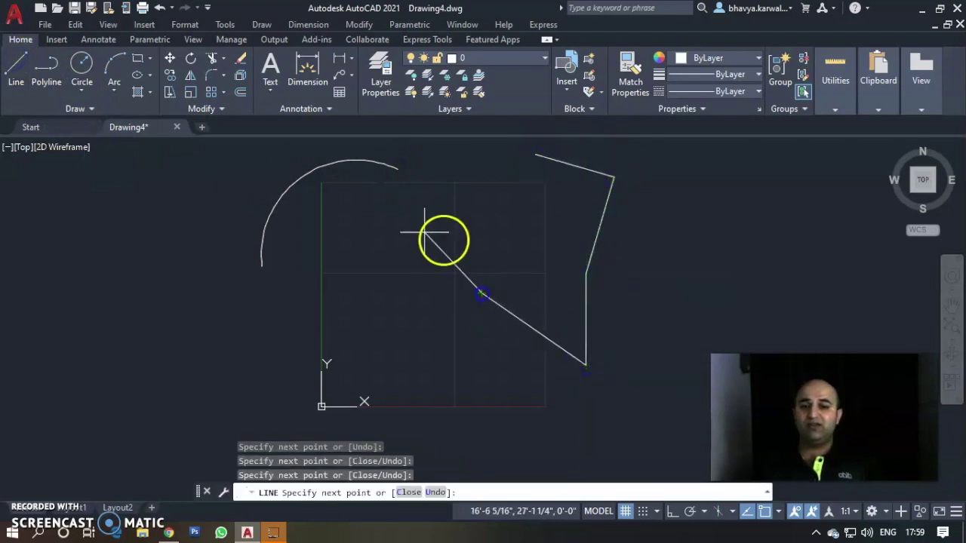
{"action": "left_click", "coordinate": [403, 240]}
{"action": "left_click", "coordinate": [386, 300]}
{"action": "key", "text": "Escape"}
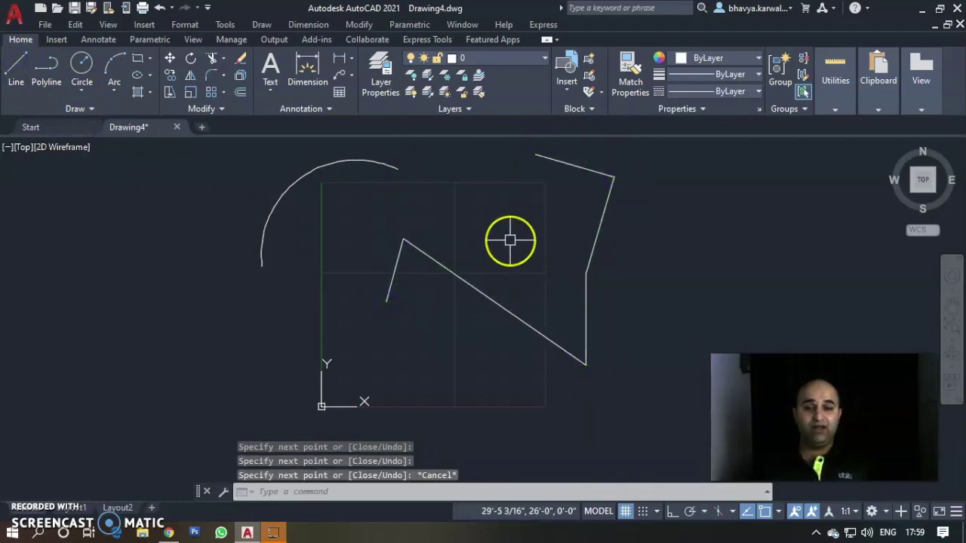
- Turn on limits checking with the LIMITS command's ON option
{"action": "type", "text": "l"}
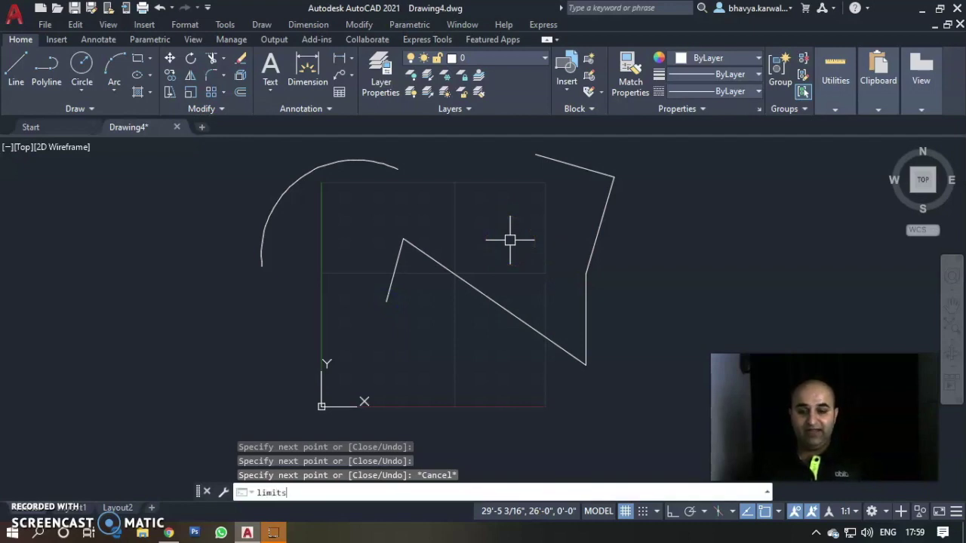
{"action": "type", "text": "imits"}
{"action": "key", "text": "Return"}
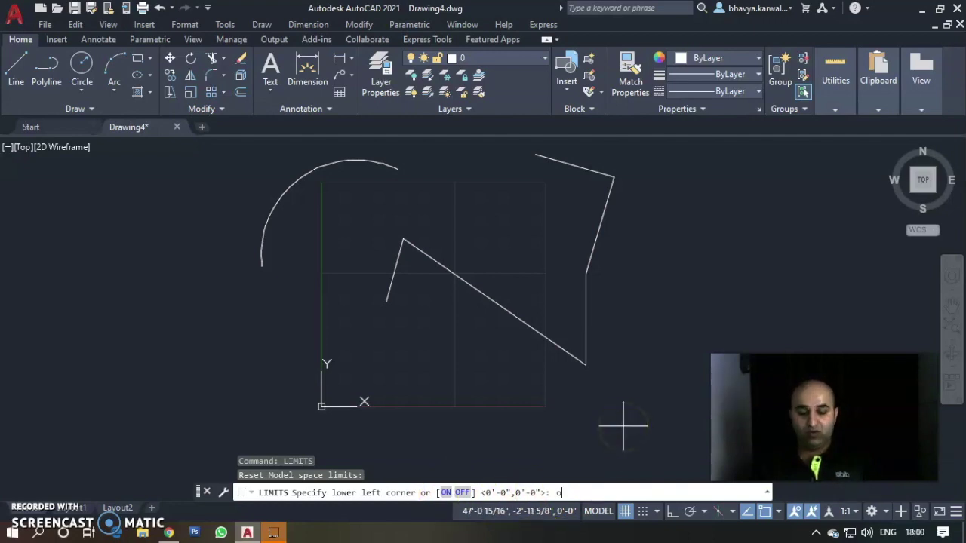
{"action": "key", "text": "Return"}
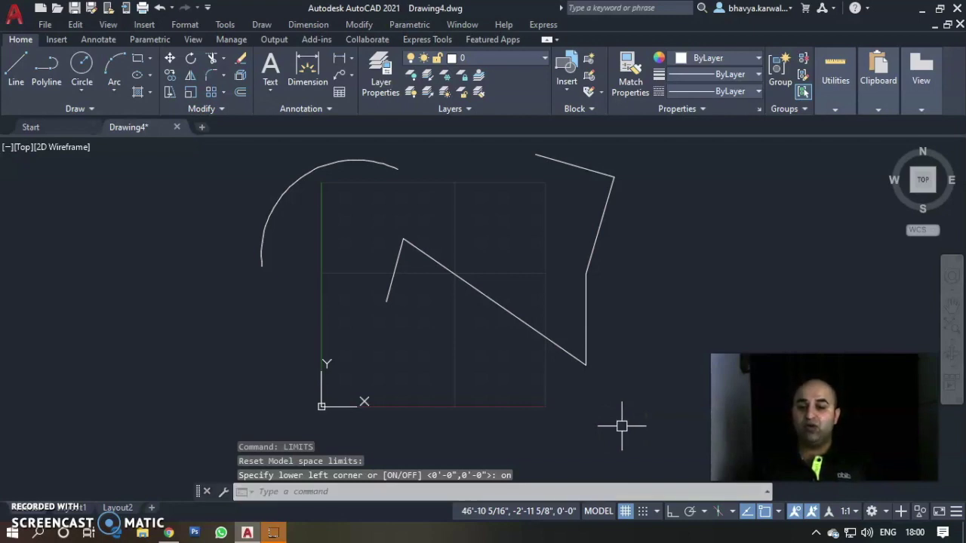
- Try to start an arc left of the drawing limits, and place a small three-point arc inside them instead
{"action": "left_click", "coordinate": [117, 68]}
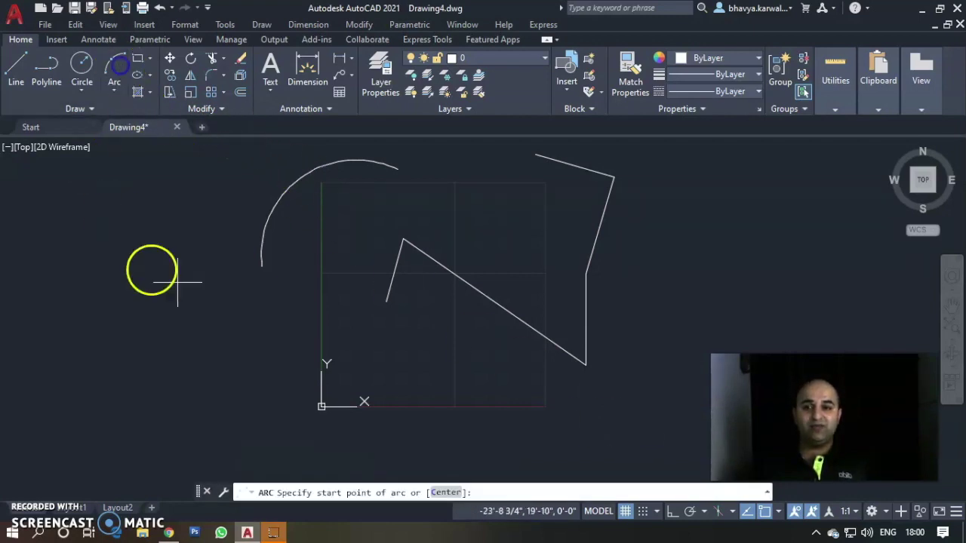
{"action": "left_click", "coordinate": [224, 210]}
{"action": "left_click", "coordinate": [168, 319]}
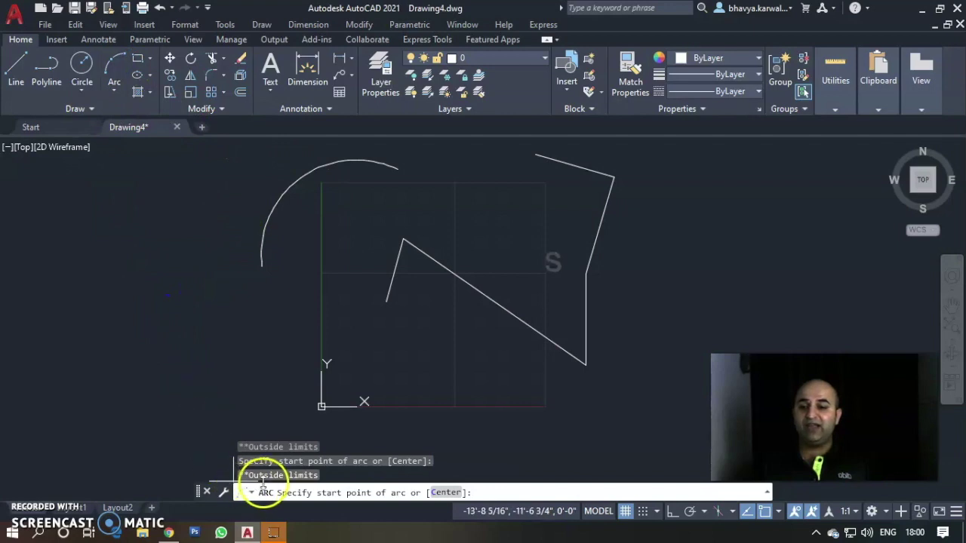
{"action": "left_click", "coordinate": [377, 358]}
{"action": "left_click", "coordinate": [400, 322]}
{"action": "left_click", "coordinate": [437, 337]}
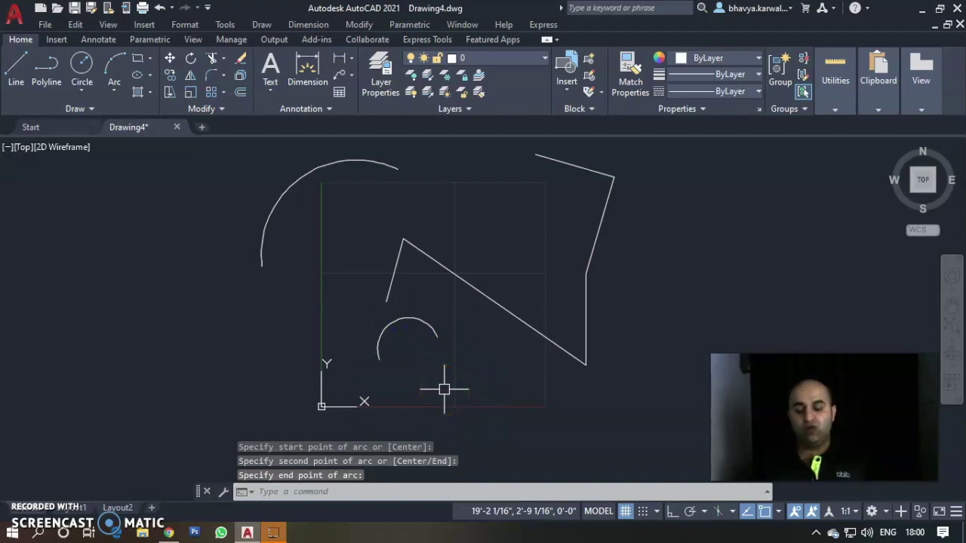
- Turn off limits checking with the LIMITS command's OFF option
{"action": "type", "text": "li"}
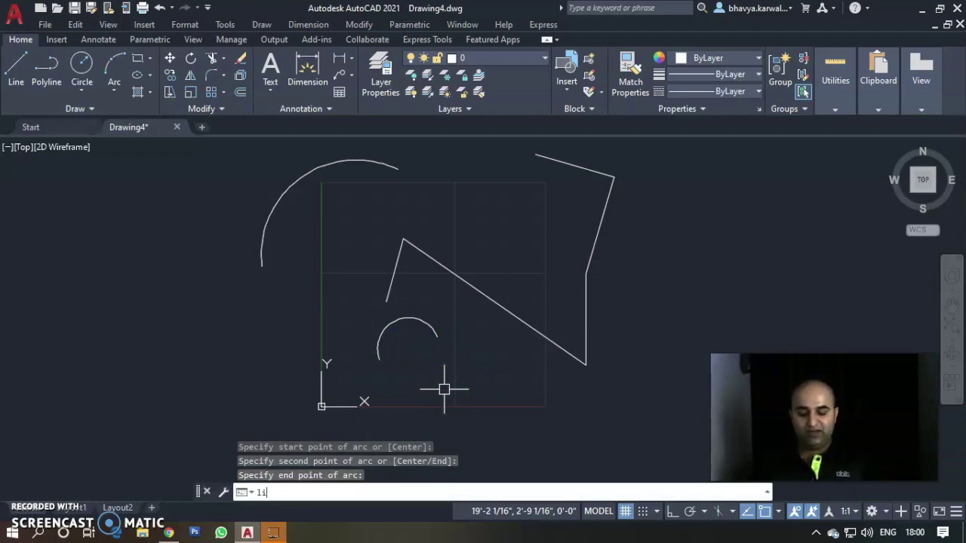
{"action": "type", "text": "mits"}
{"action": "key", "text": "Return"}
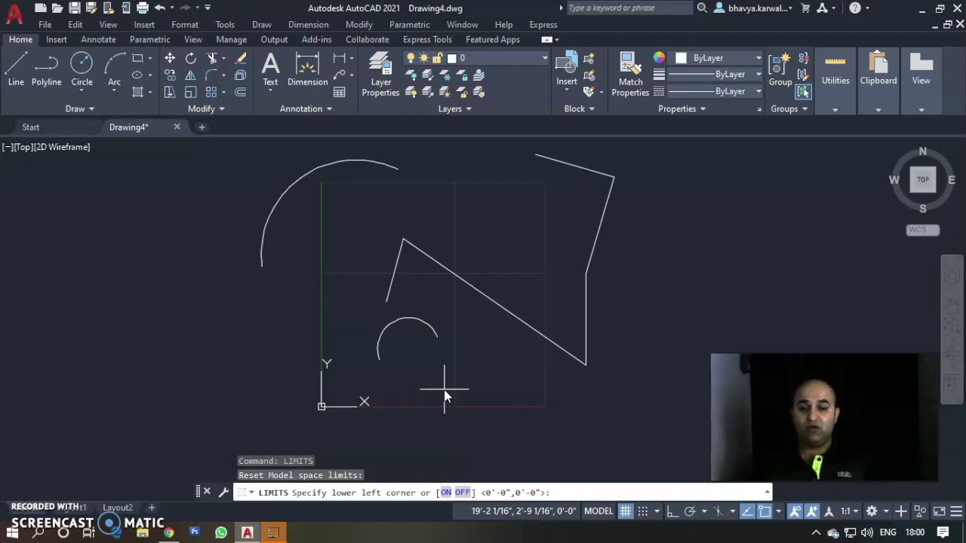
{"action": "left_click", "coordinate": [460, 492]}
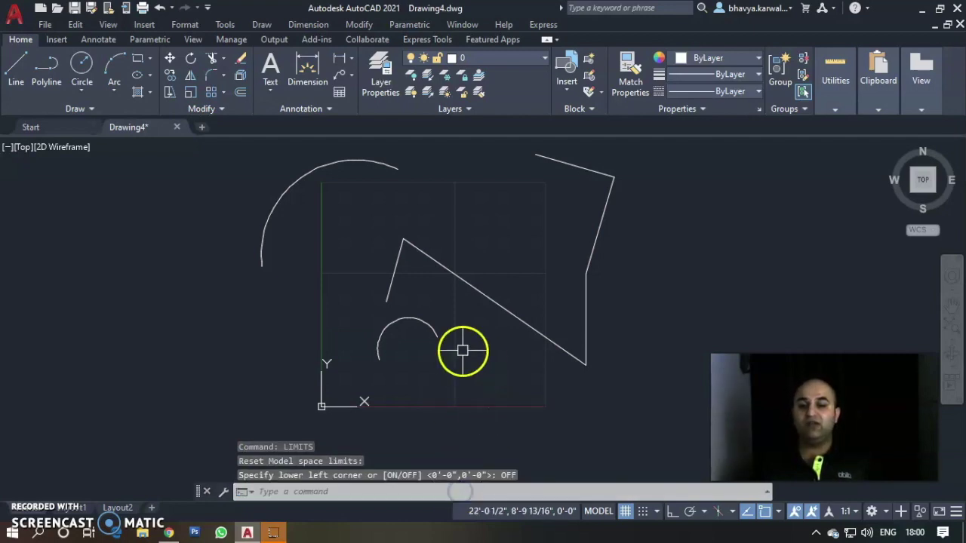
- Draw a zigzag chain of six line segments outside the drawing limits, to the left of the grid
{"action": "left_click", "coordinate": [16, 64]}
{"action": "left_click", "coordinate": [200, 179]}
{"action": "left_click", "coordinate": [131, 294]}
{"action": "left_click", "coordinate": [173, 376]}
{"action": "left_click", "coordinate": [208, 298]}
{"action": "left_click", "coordinate": [237, 355]}
{"action": "left_click", "coordinate": [259, 281]}
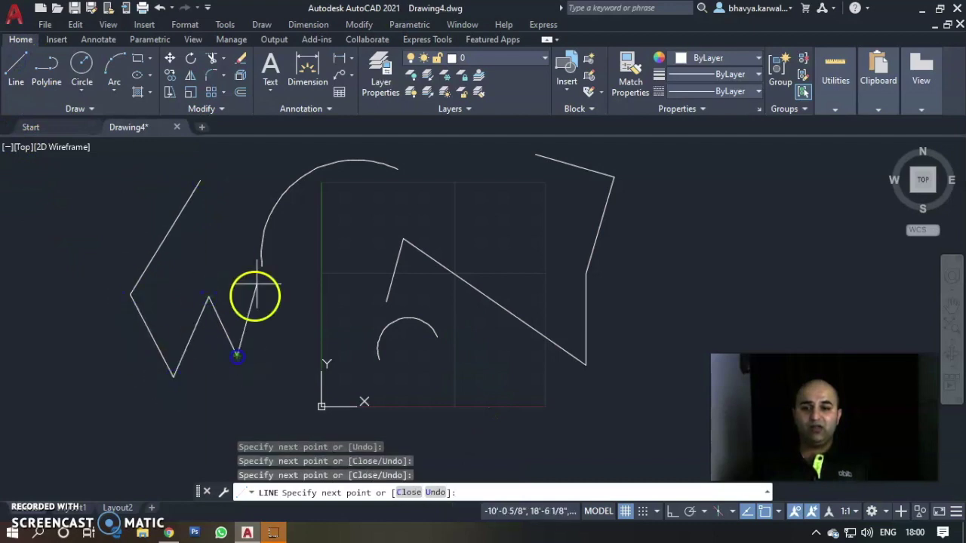
{"action": "left_click", "coordinate": [292, 336]}
{"action": "key", "text": "Escape"}
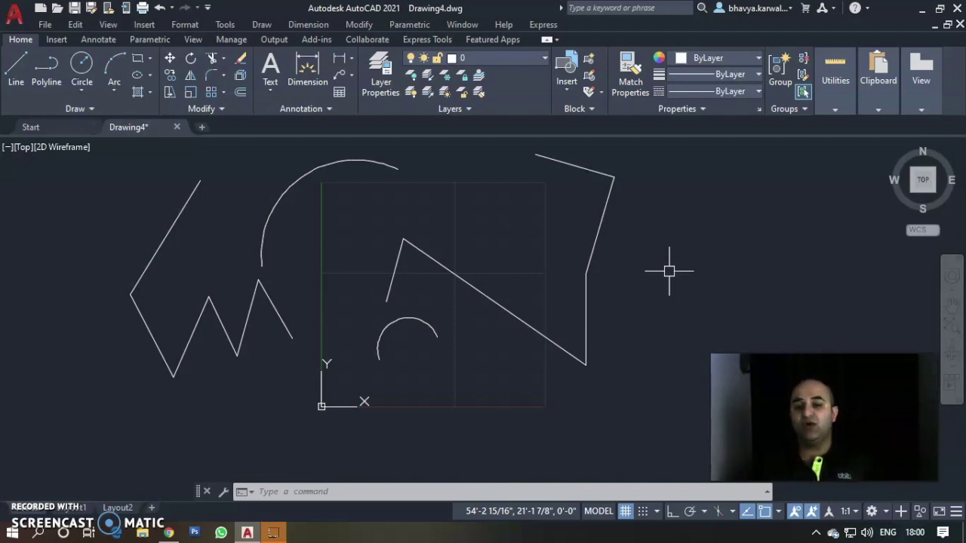
- Erase all the practice arcs and lines in and around the drawing limits
{"action": "scroll", "coordinate": [607, 245], "scroll_direction": "down", "scroll_amount": 3}
{"action": "middle_click_drag", "start_coordinate": [603, 239], "coordinate": [493, 232]}
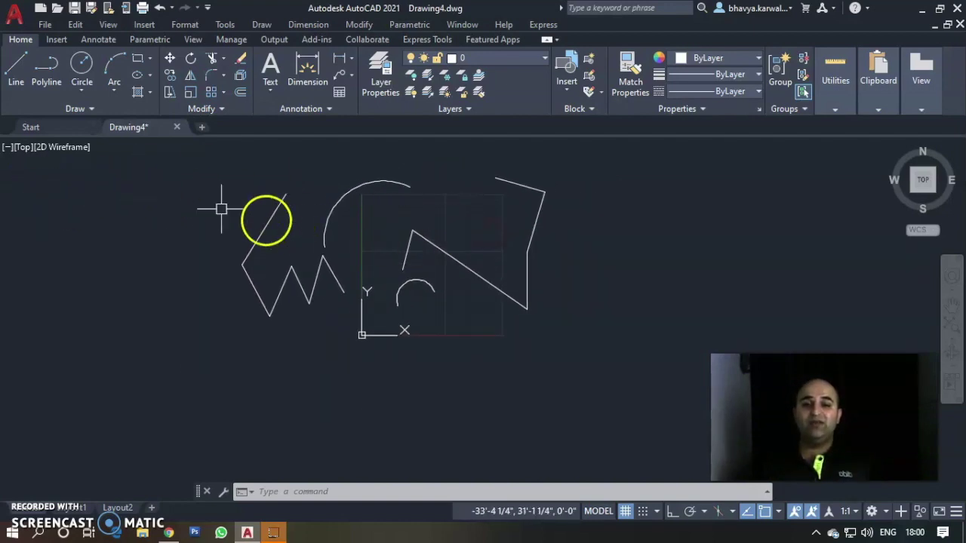
{"action": "left_click", "coordinate": [183, 162]}
{"action": "left_click", "coordinate": [588, 378]}
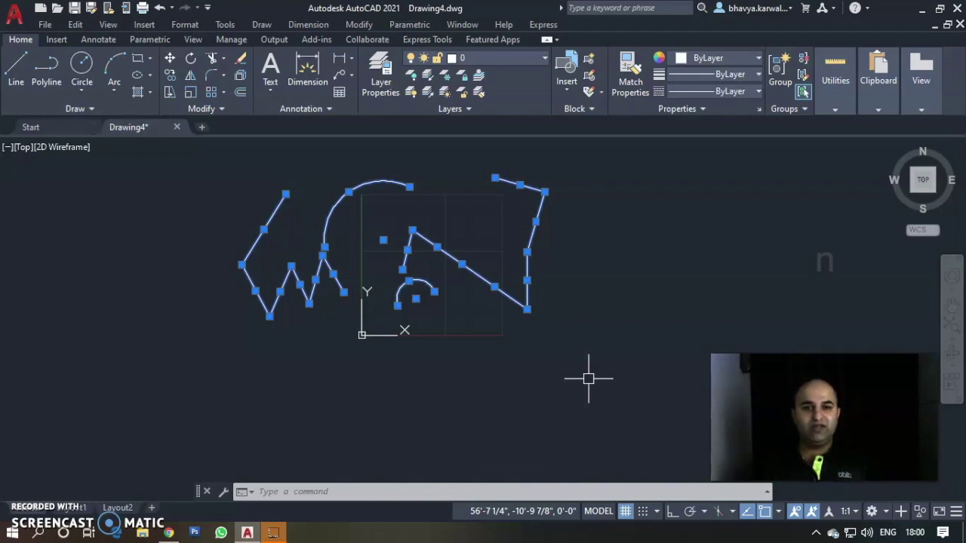
{"action": "key", "text": "Delete"}
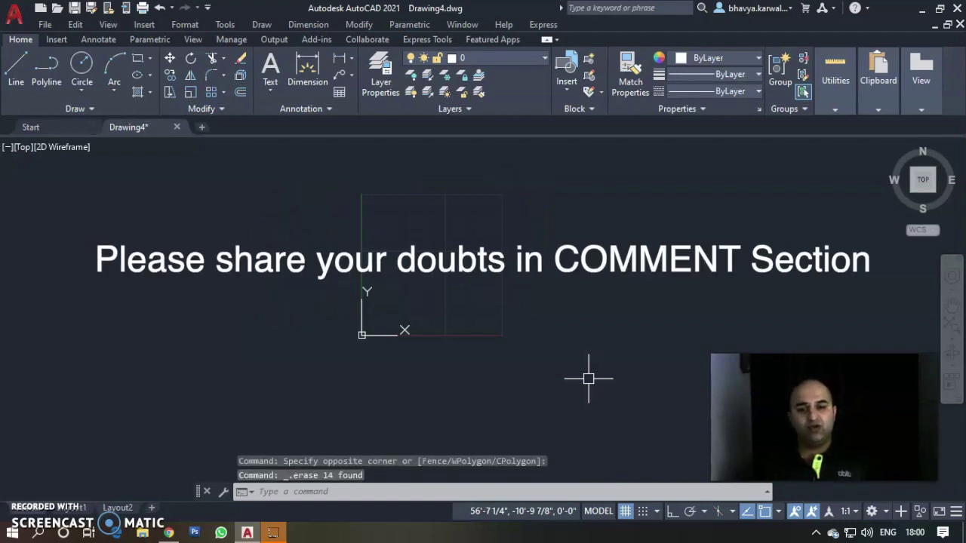
{"action": "scroll", "coordinate": [453, 271], "scroll_direction": "up", "scroll_amount": 3}
{"action": "mouse_move", "coordinate": [453, 274]}
{"action": "middle_mouse_down"}
{"action": "mouse_move", "coordinate": [440, 296]}
{"action": "mouse_move", "coordinate": [351, 334]}
{"action": "middle_mouse_up"}
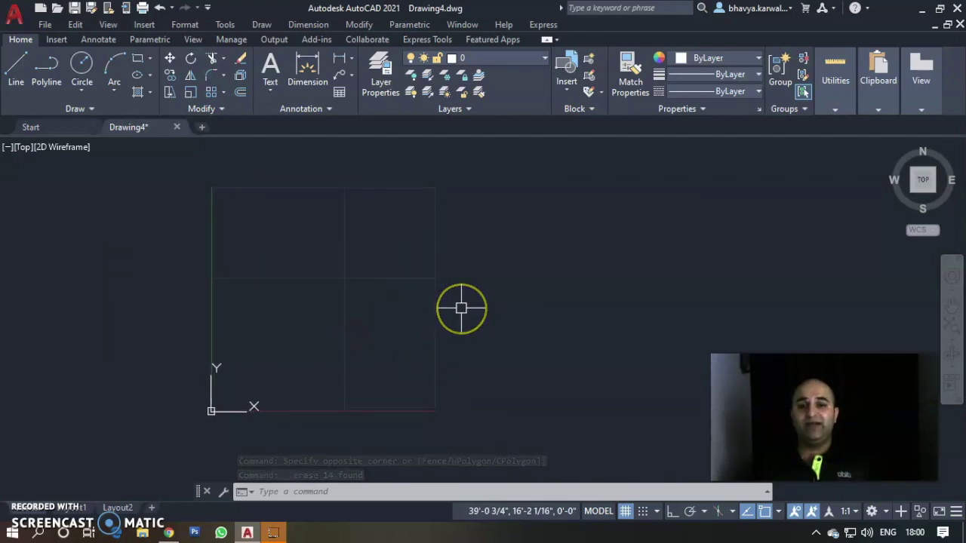